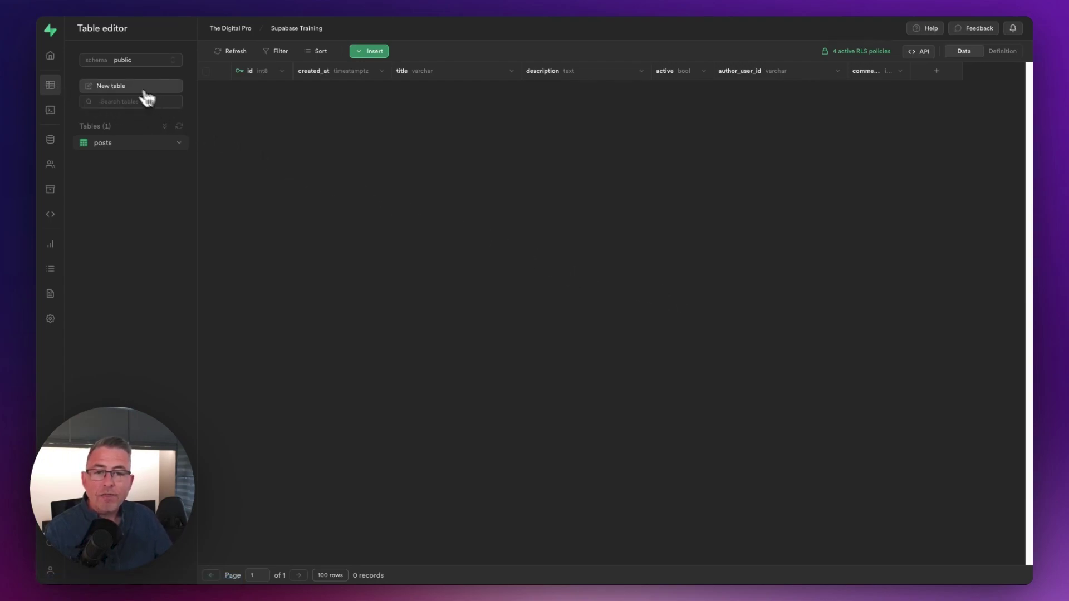
Start a new table named profile with row level security disabled.
{"action": "left_click", "coordinate": [123, 87]}
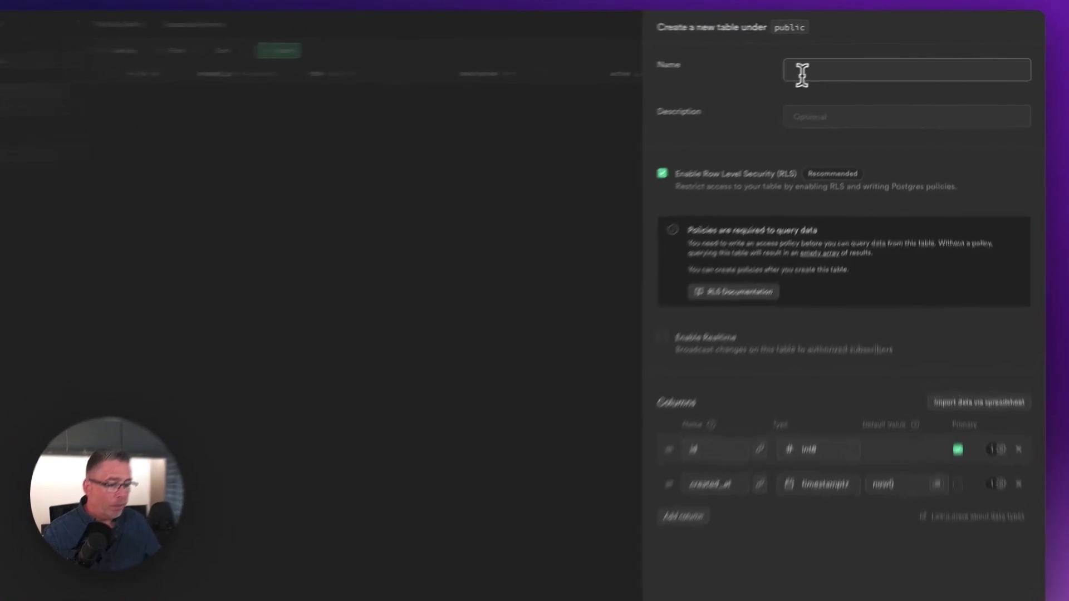
{"action": "type", "text": "profile"}
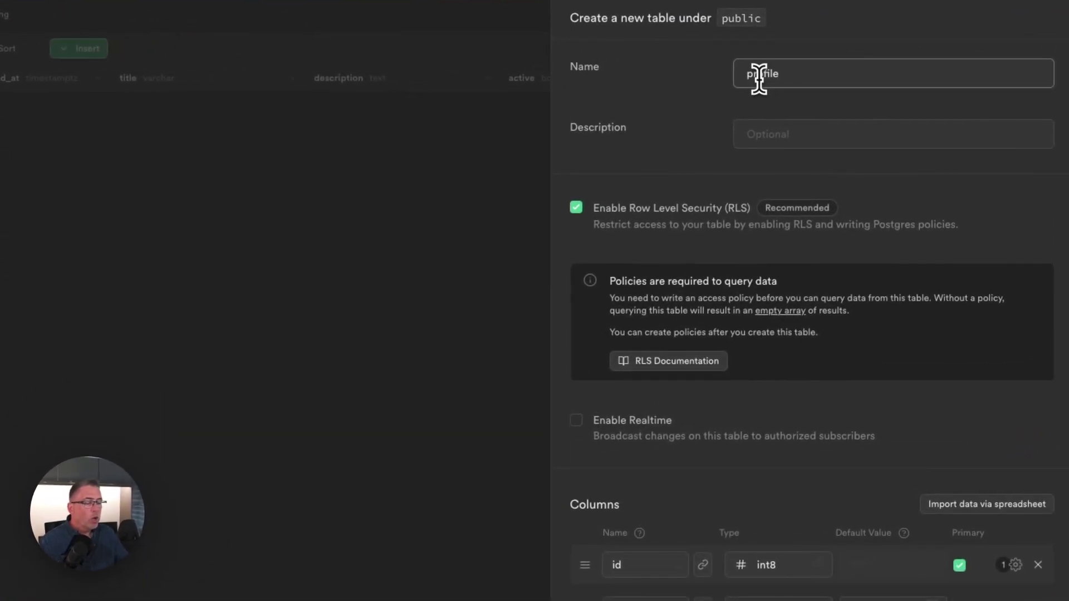
{"action": "left_click", "coordinate": [577, 208]}
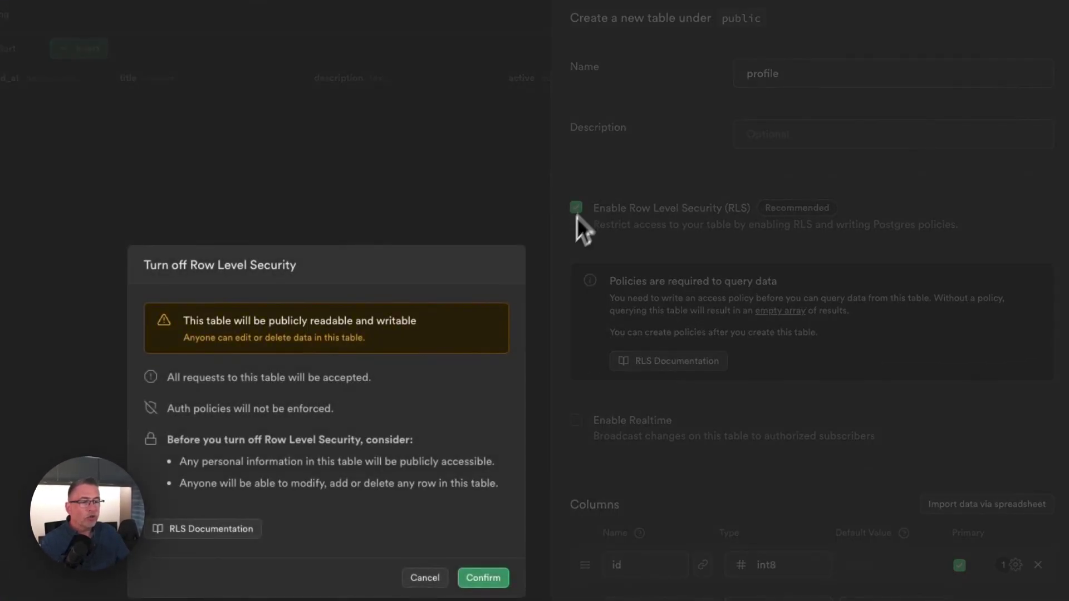
{"action": "left_click", "coordinate": [484, 581]}
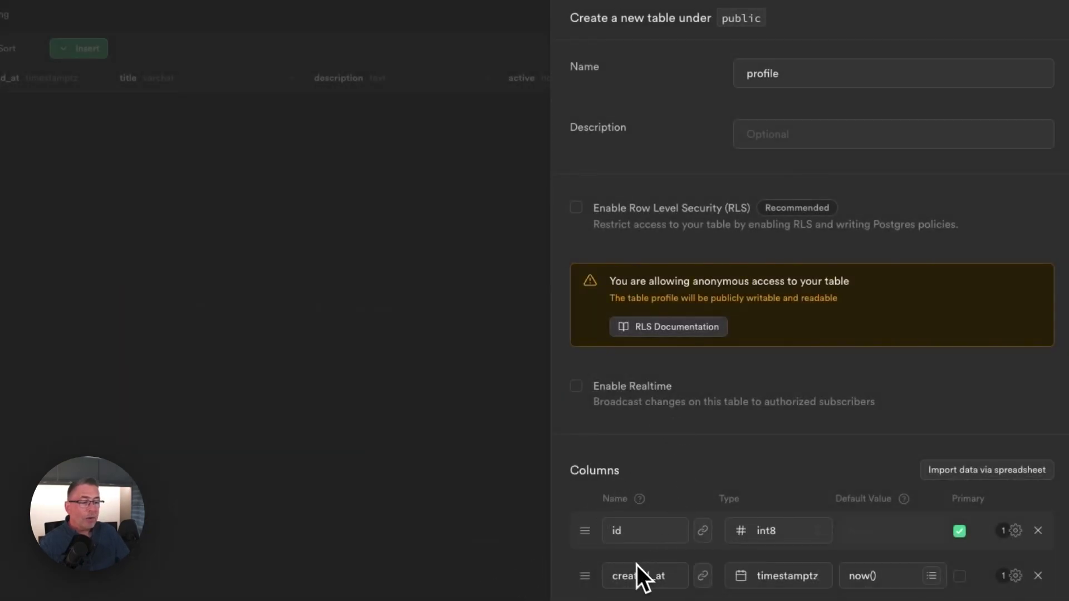
{"action": "scroll", "coordinate": [634, 597], "scroll_direction": "down", "scroll_amount": 5}
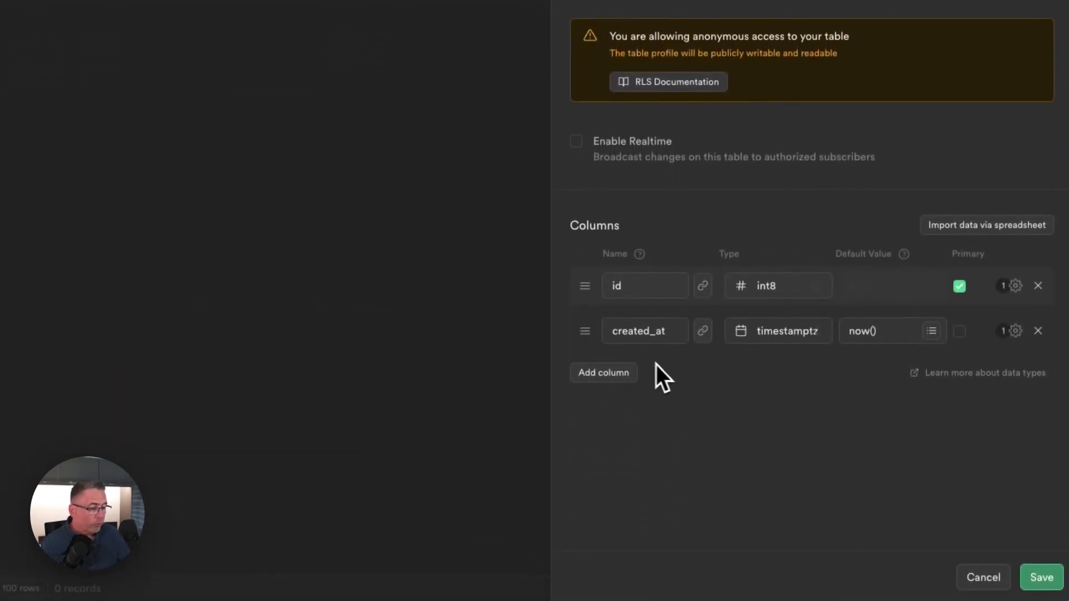
Add two text columns, display_name and email.
{"action": "left_click", "coordinate": [603, 373]}
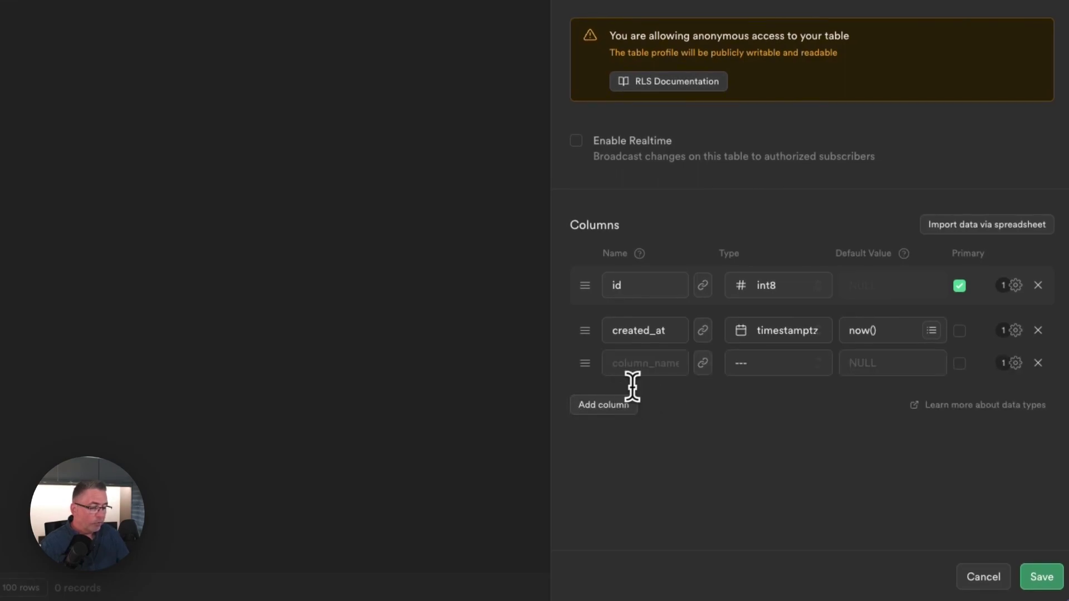
{"action": "type", "text": "displa"}
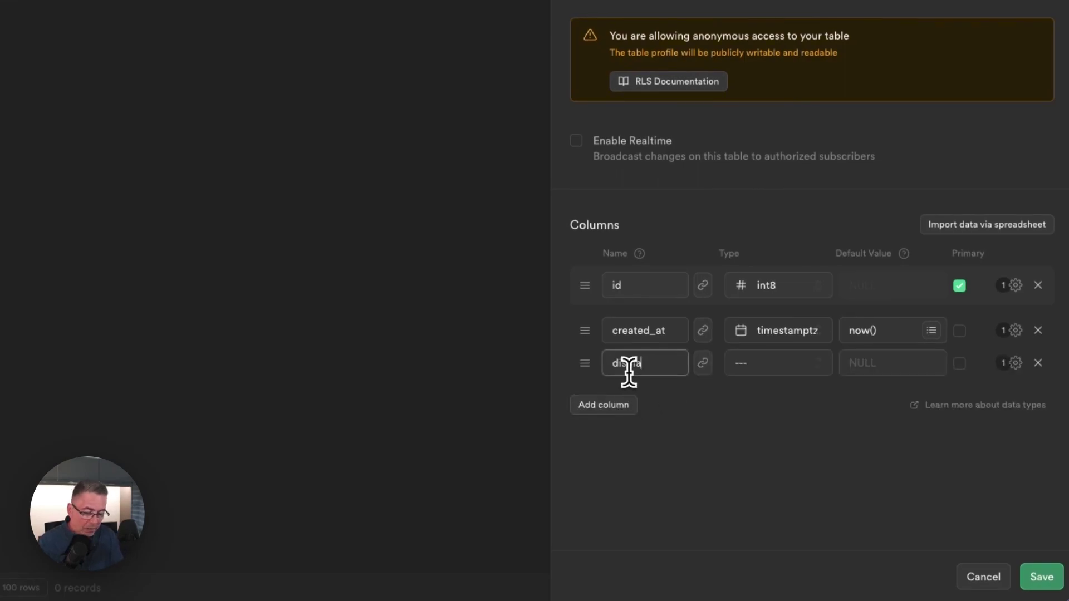
{"action": "type", "text": "y_name"}
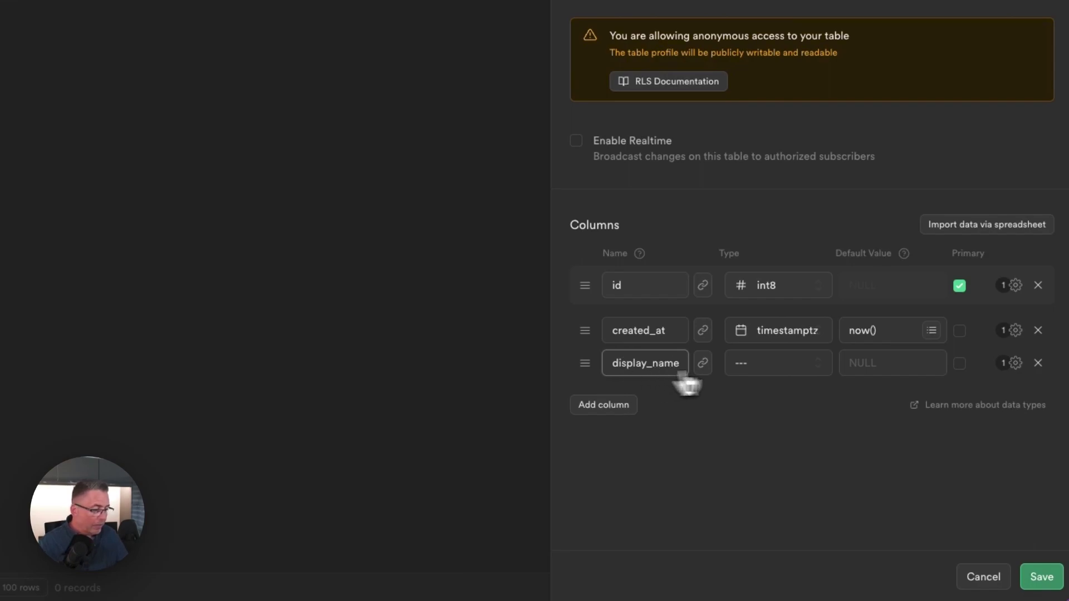
{"action": "left_click", "coordinate": [763, 370]}
{"action": "scroll", "coordinate": [763, 372], "scroll_direction": "down", "scroll_amount": 5}
{"action": "left_click", "coordinate": [643, 479]}
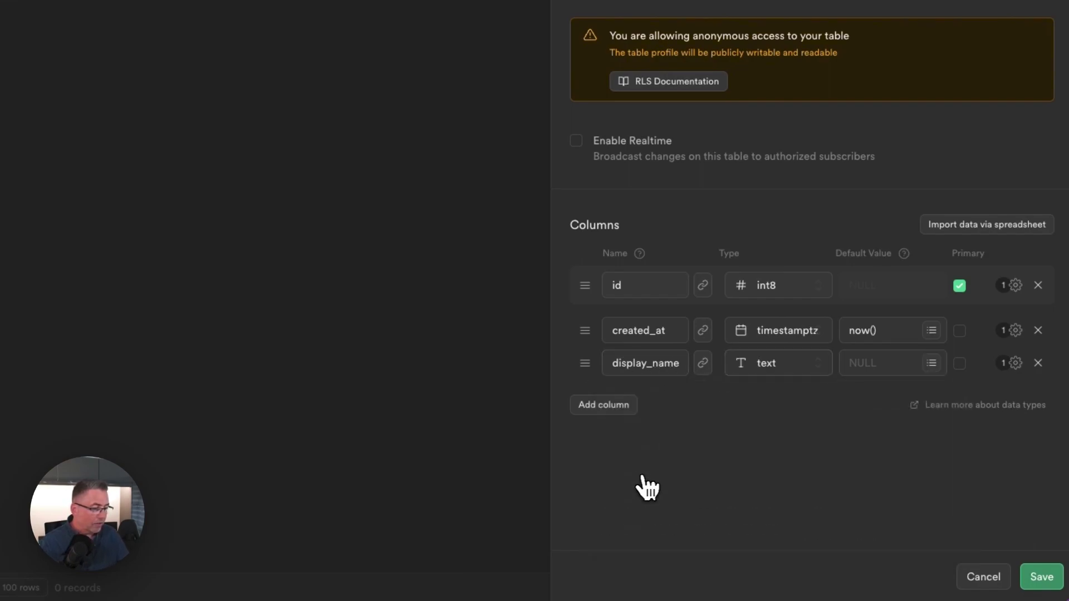
{"action": "left_click", "coordinate": [600, 407]}
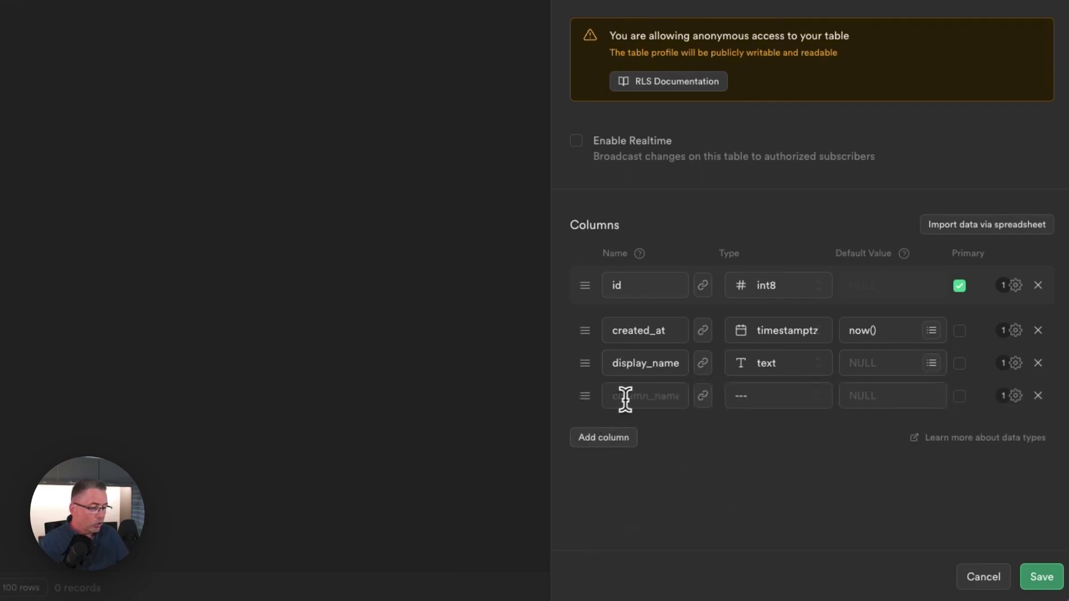
{"action": "type", "text": "email"}
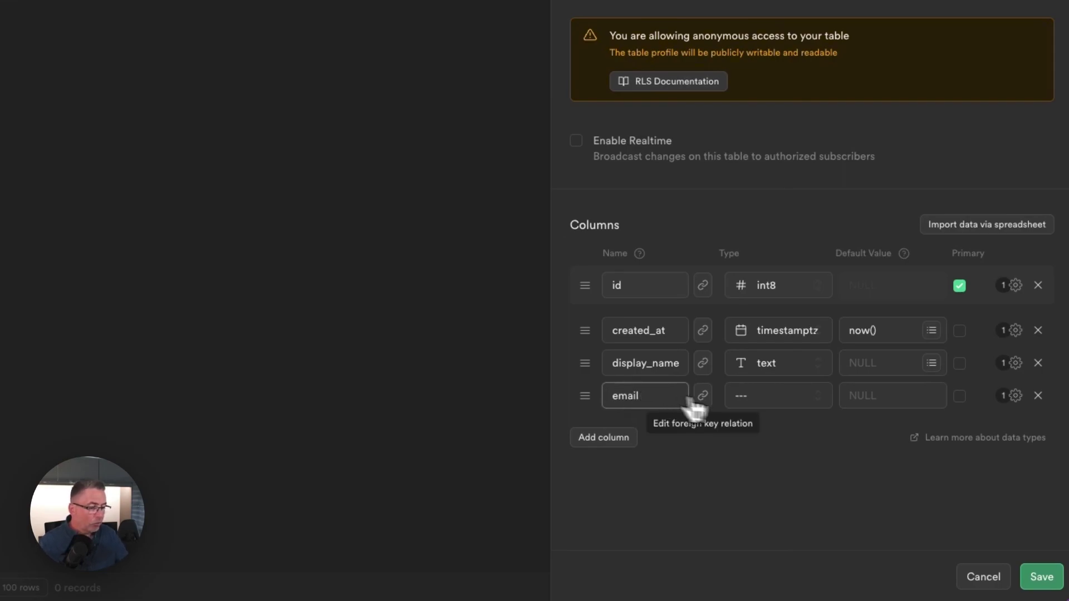
{"action": "left_click", "coordinate": [742, 411]}
{"action": "scroll", "coordinate": [740, 412], "scroll_direction": "down", "scroll_amount": 5}
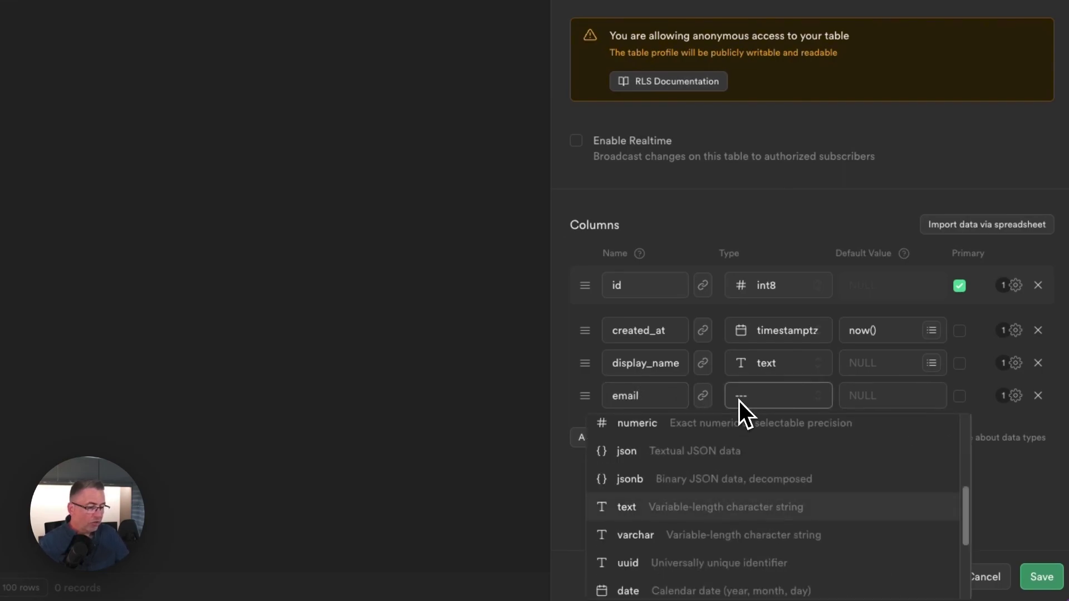
{"action": "left_click", "coordinate": [718, 504]}
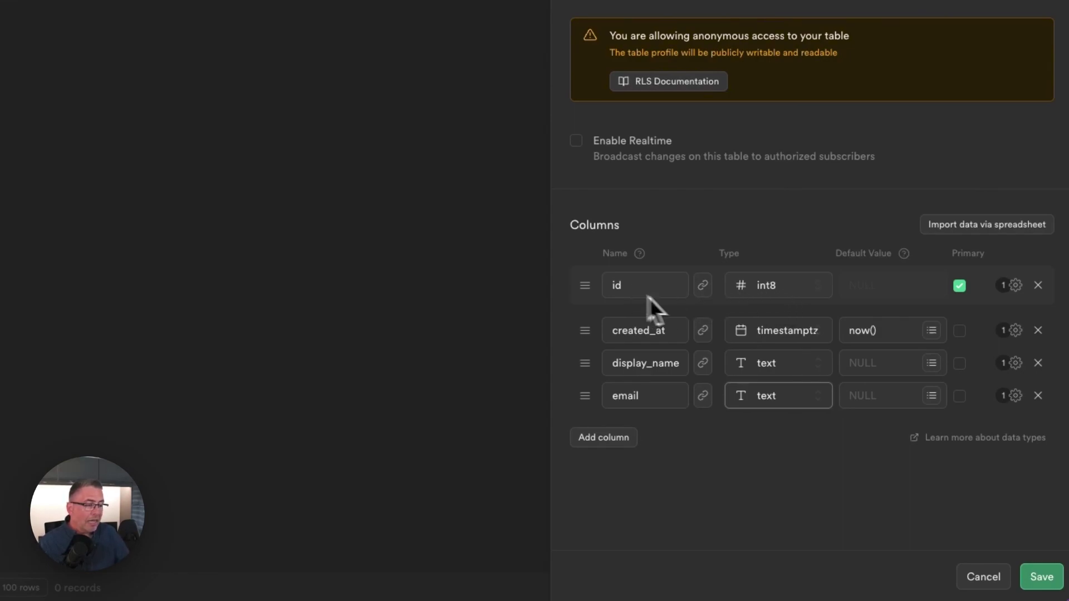
Change the id column's type to uuid.
{"action": "left_click", "coordinate": [771, 287]}
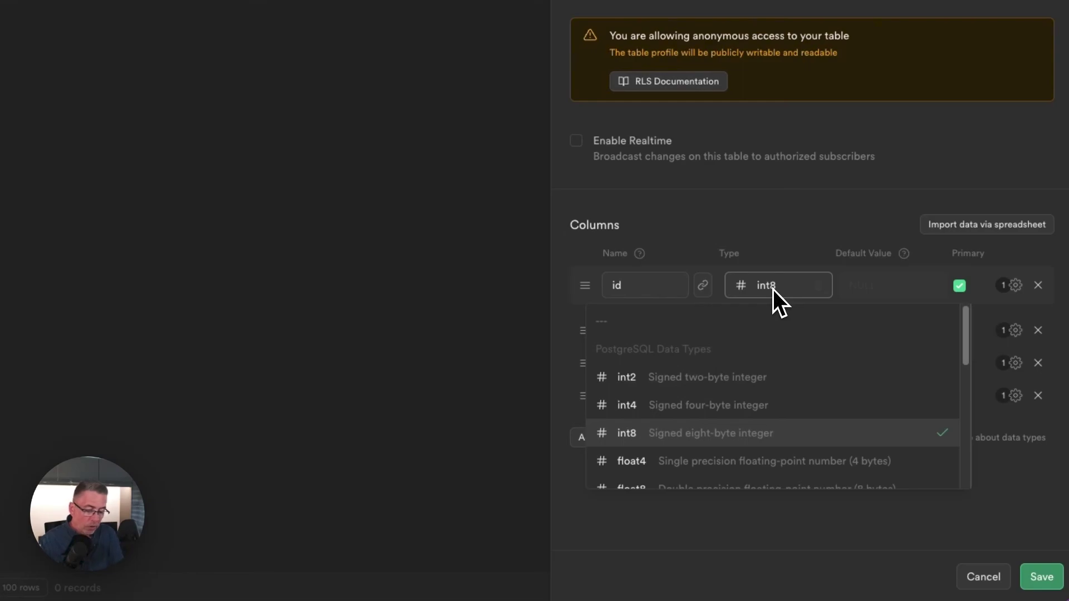
{"action": "type", "text": "uuid"}
{"action": "scroll", "coordinate": [852, 348], "scroll_direction": "up", "scroll_amount": 1}
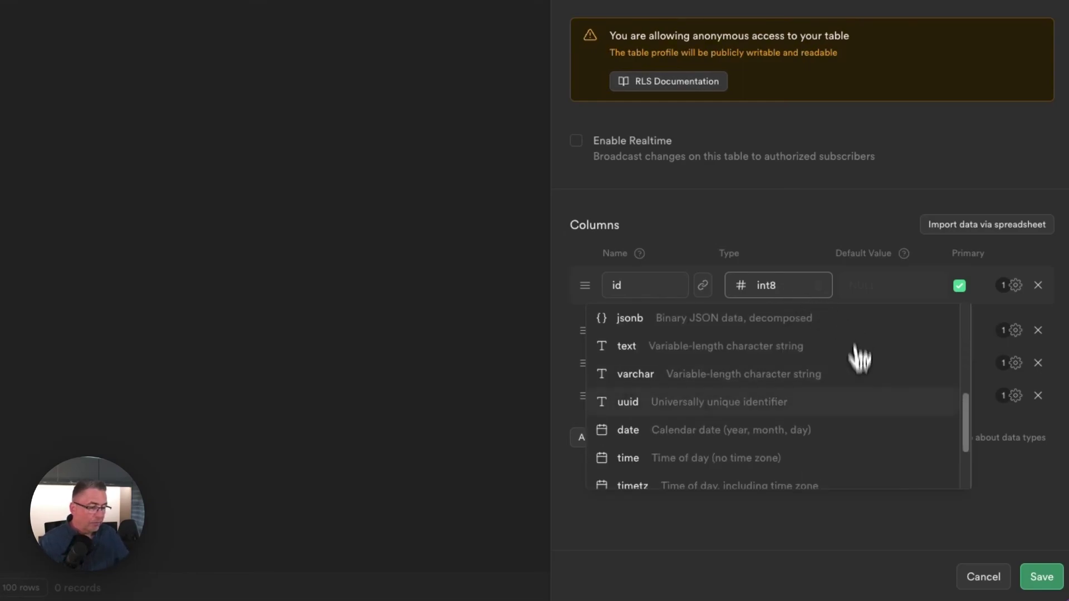
{"action": "left_click", "coordinate": [632, 412]}
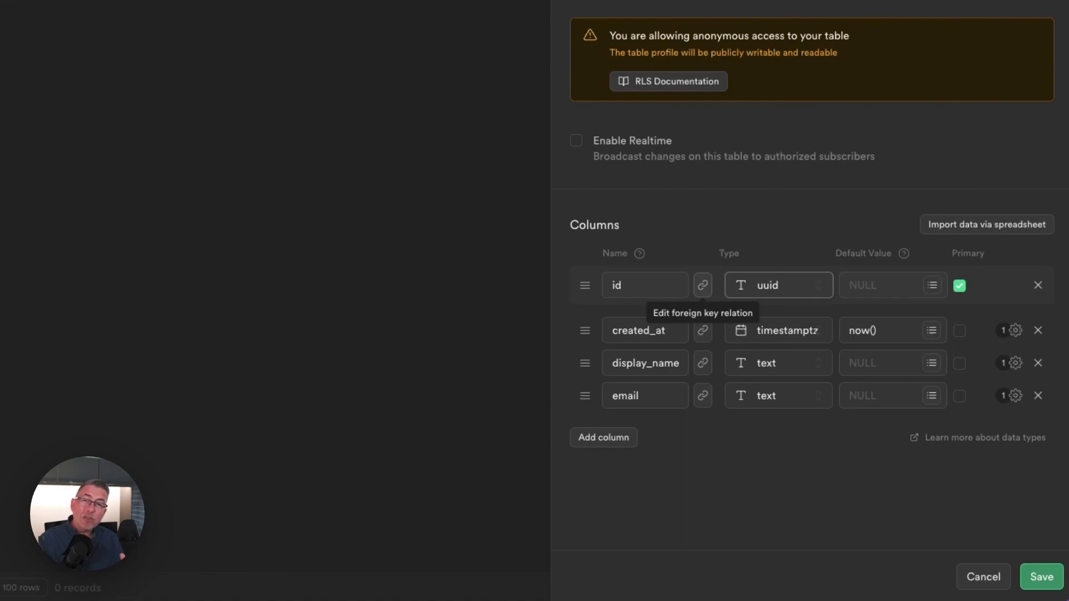
Save a foreign key linking id to the id column of auth.users.
{"action": "left_click", "coordinate": [704, 288]}
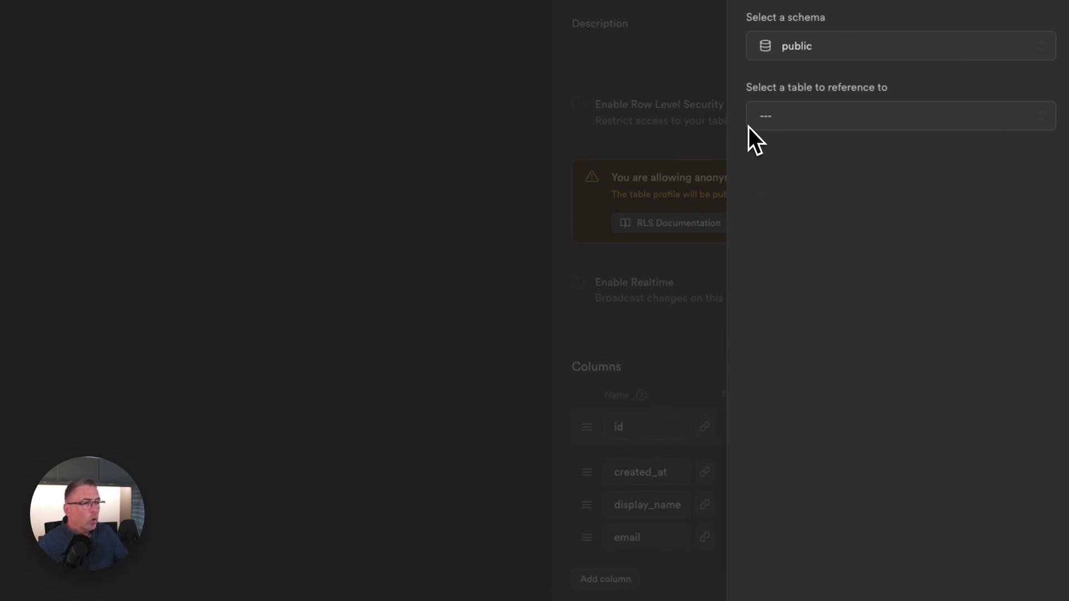
{"action": "left_click", "coordinate": [816, 47]}
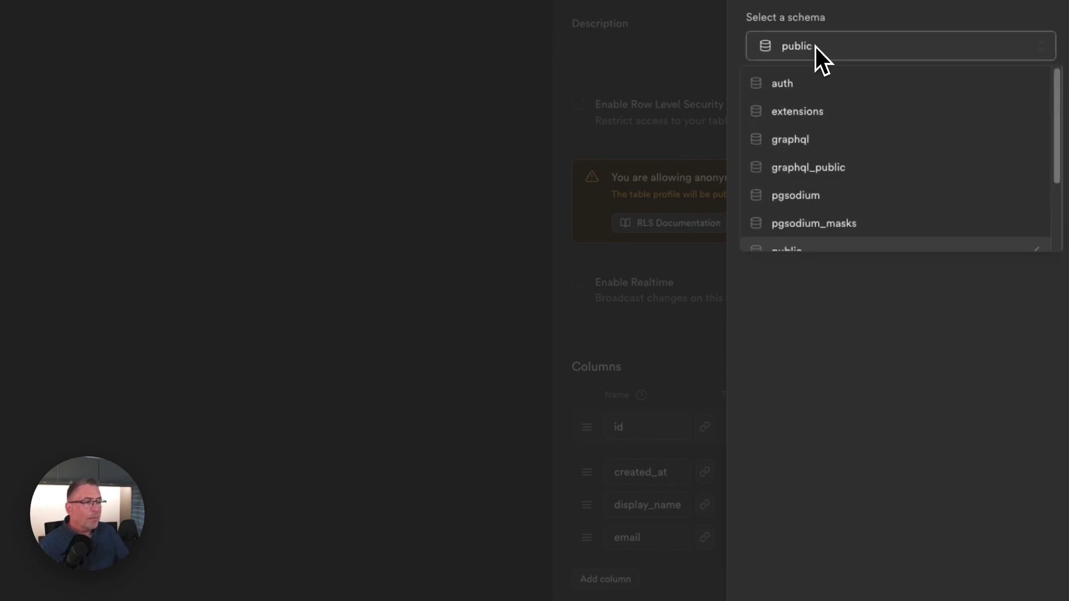
{"action": "left_click", "coordinate": [792, 85]}
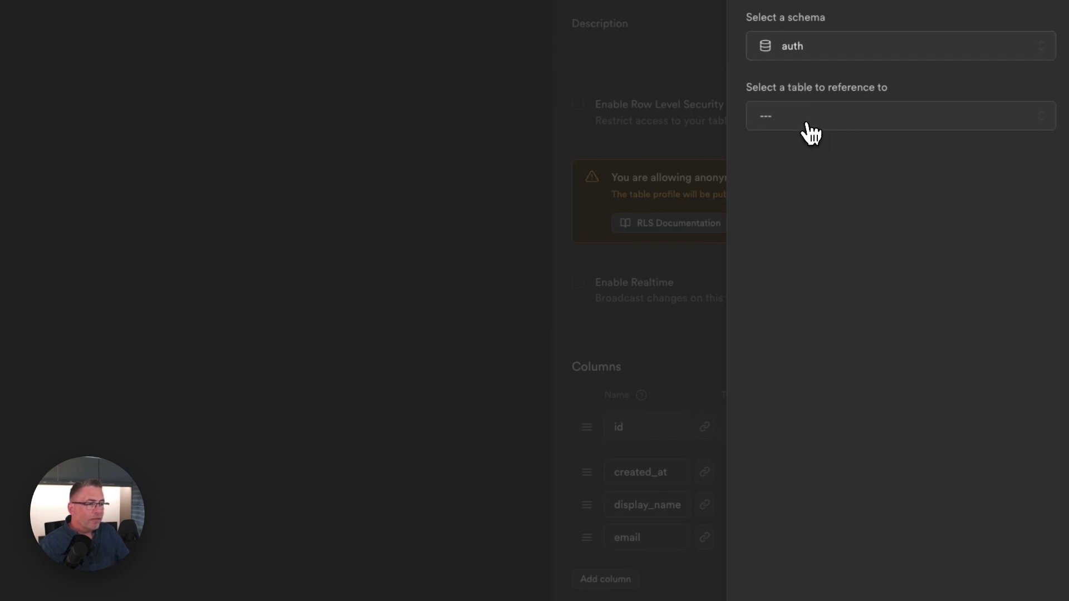
{"action": "left_click", "coordinate": [806, 122]}
{"action": "scroll", "coordinate": [847, 234], "scroll_direction": "down", "scroll_amount": 5}
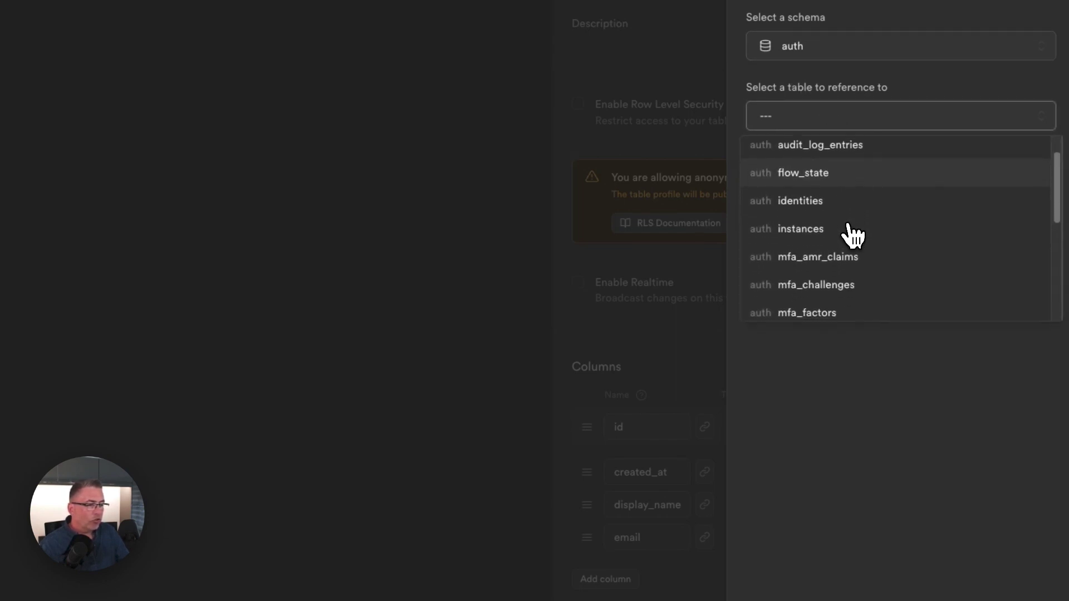
{"action": "left_click", "coordinate": [847, 304]}
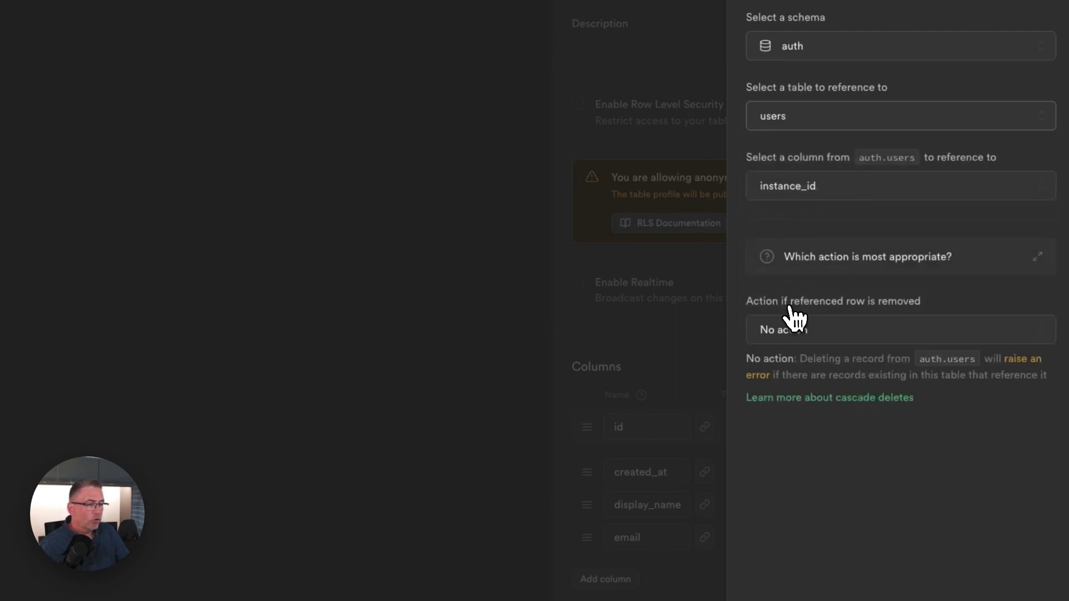
{"action": "left_click", "coordinate": [818, 188]}
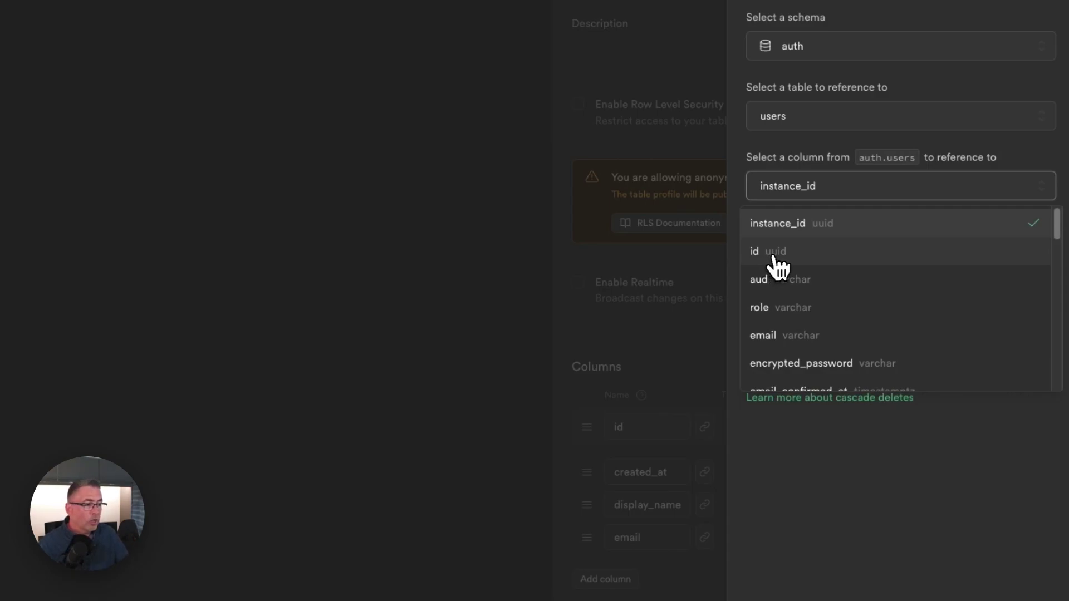
{"action": "left_click", "coordinate": [780, 256]}
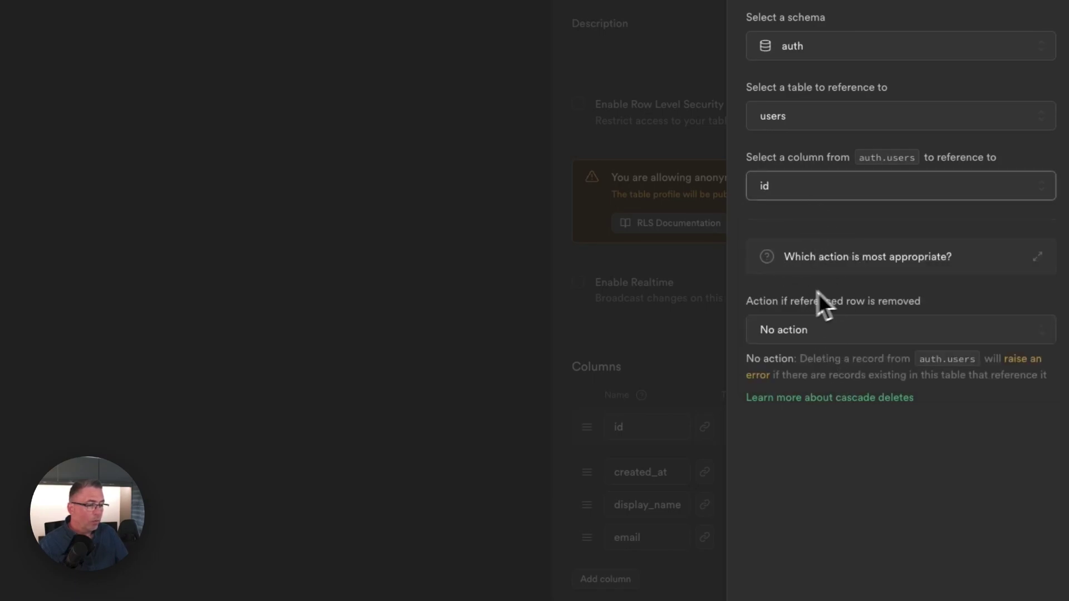
{"action": "left_click", "coordinate": [1017, 570]}
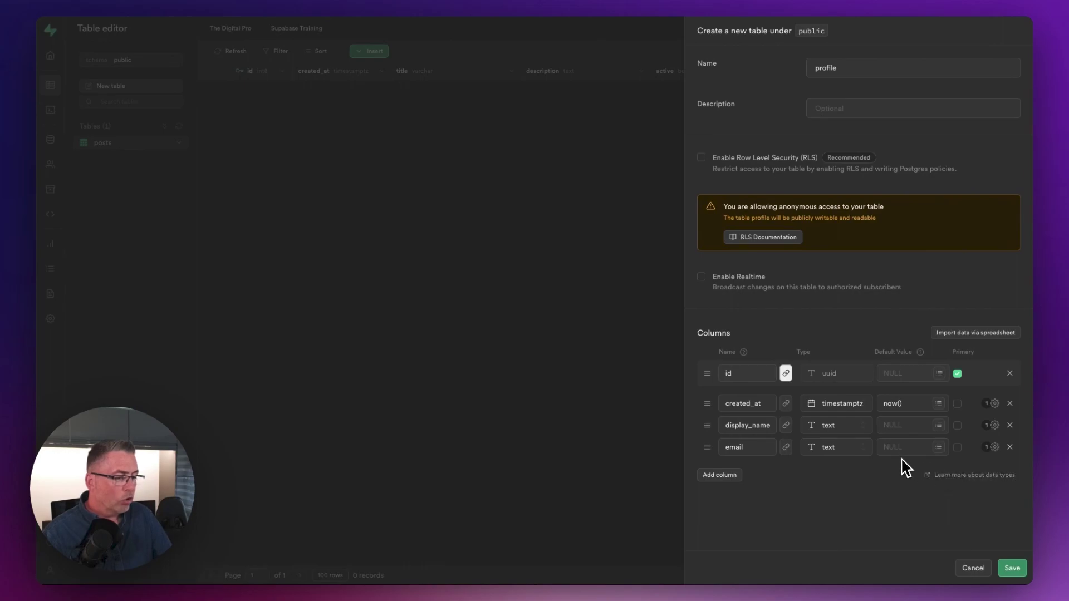
Save the profile table with id, display_name, email and created_at columns.
{"action": "left_click", "coordinate": [1013, 568]}
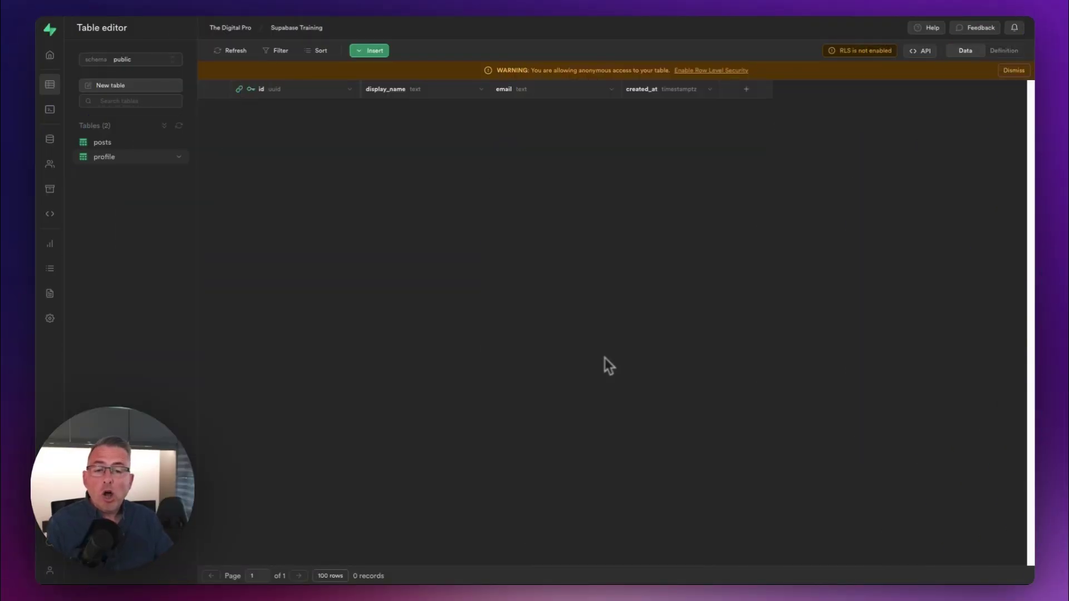
Start a new database function create_profile_for_new_user with return type trigger.
{"action": "left_click", "coordinate": [50, 145]}
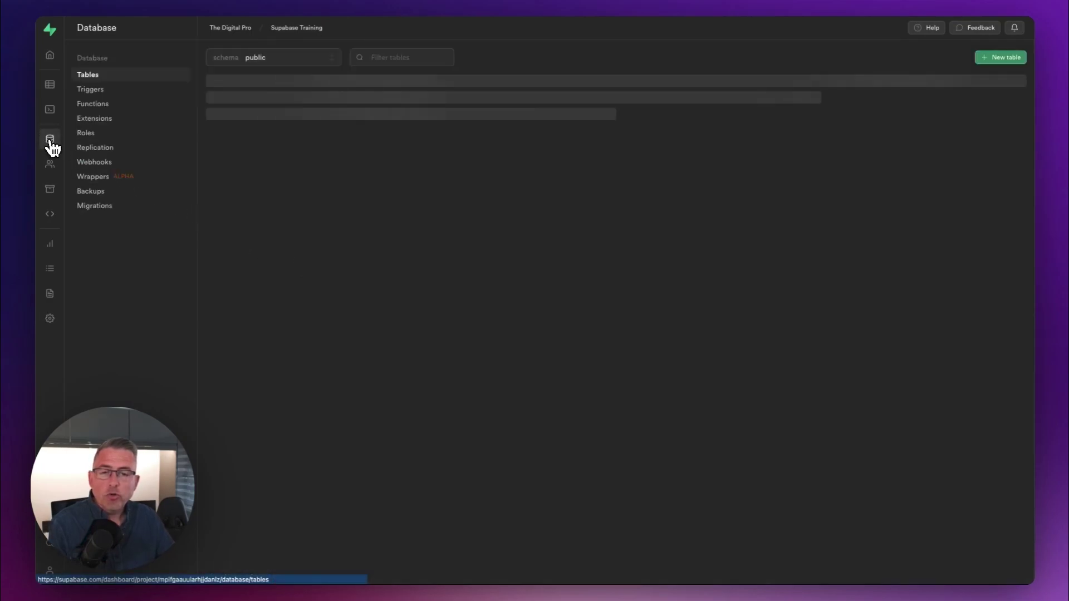
{"action": "left_click", "coordinate": [104, 106]}
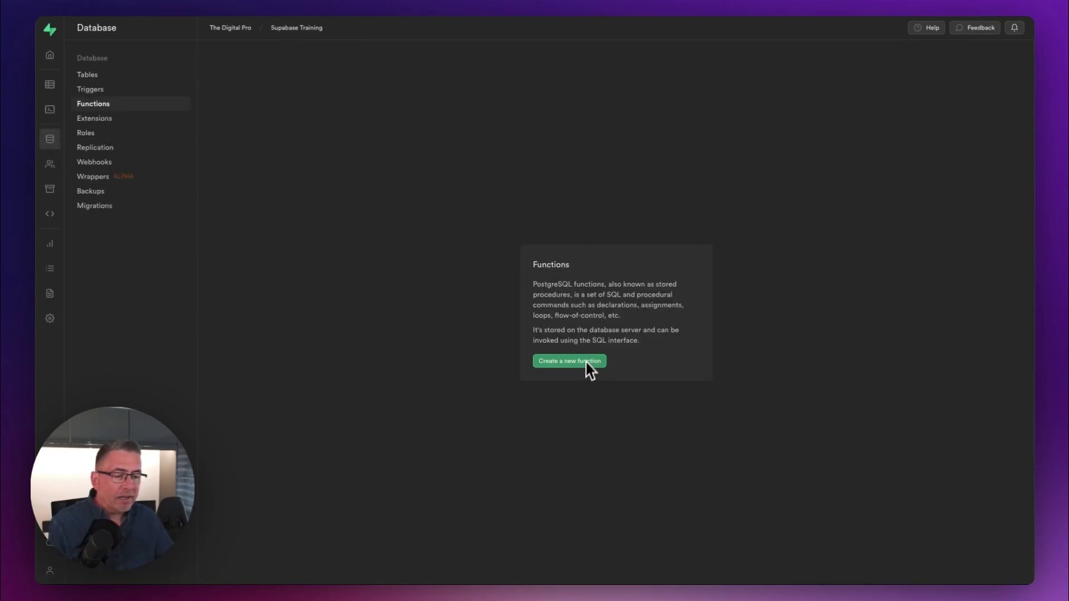
{"action": "left_click", "coordinate": [564, 362]}
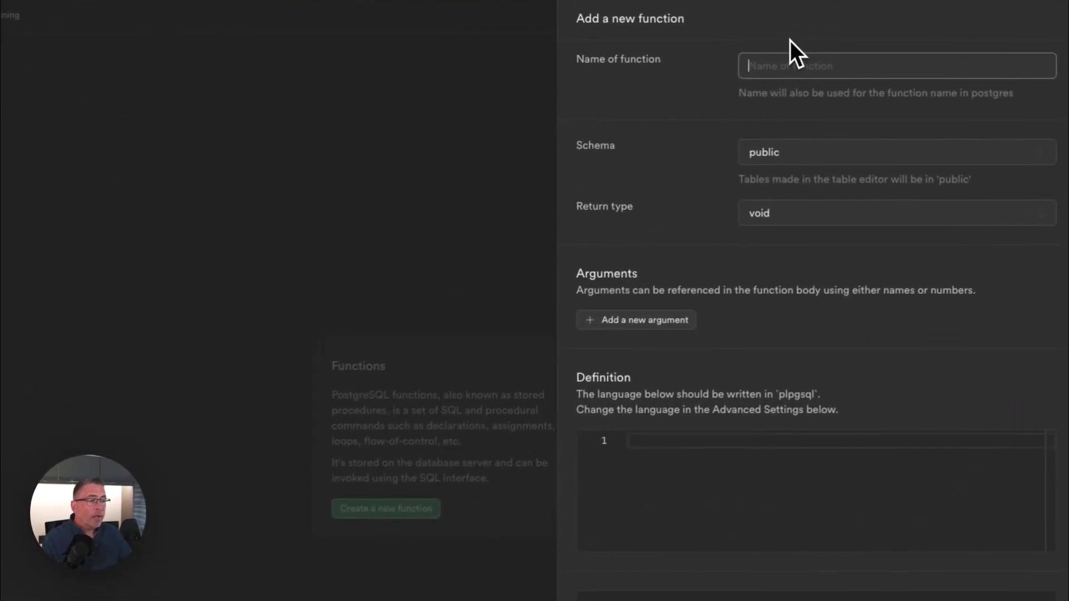
{"action": "type", "text": "create_profile_for_new_user"}
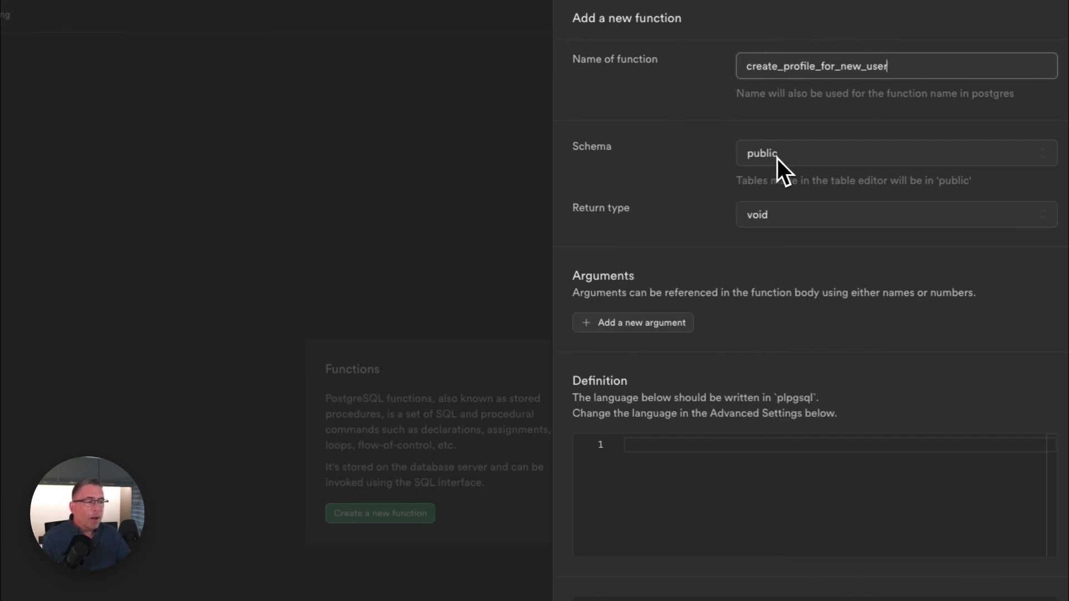
{"action": "left_click", "coordinate": [794, 216]}
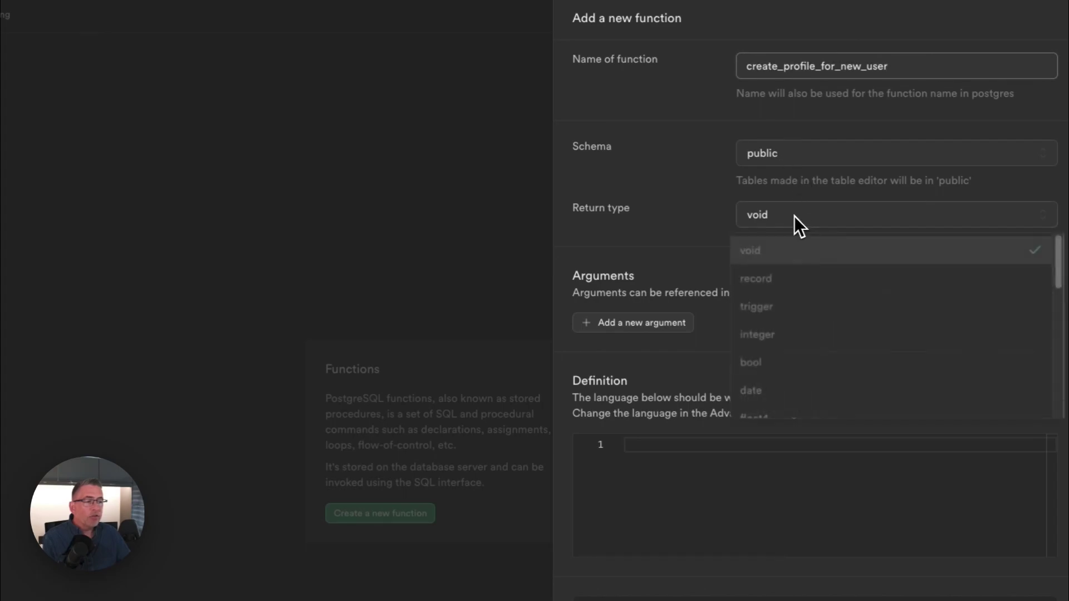
{"action": "left_click", "coordinate": [770, 308]}
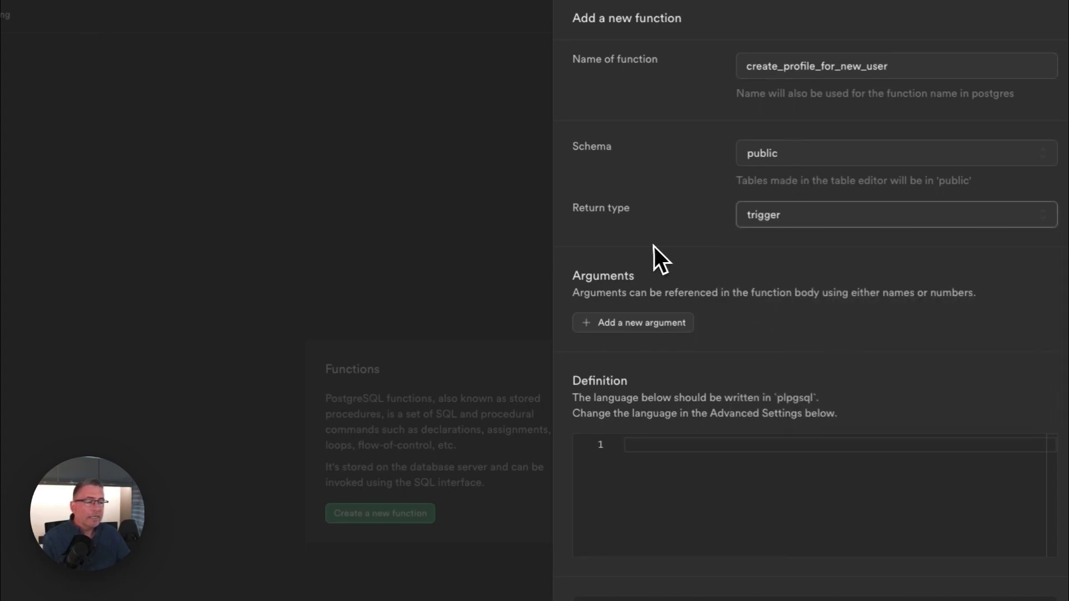
Write a BEGIN…END body that runs INSERT INTO public.profile (id, email) VALUES (NEW.id, NEW.email);.
{"action": "left_click", "coordinate": [650, 446]}
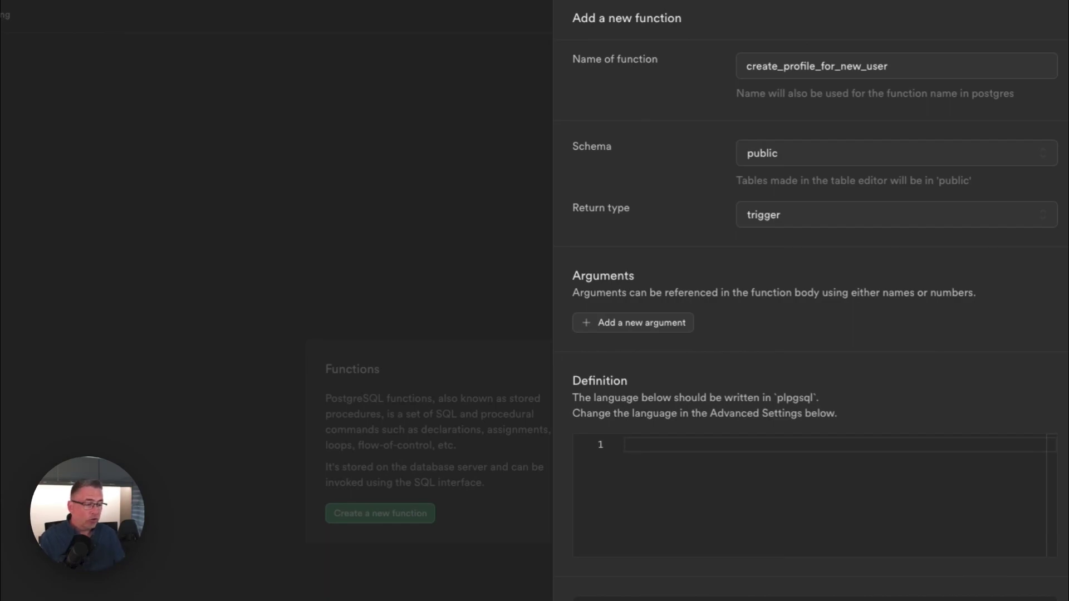
{"action": "type", "text": "BEGIN"}
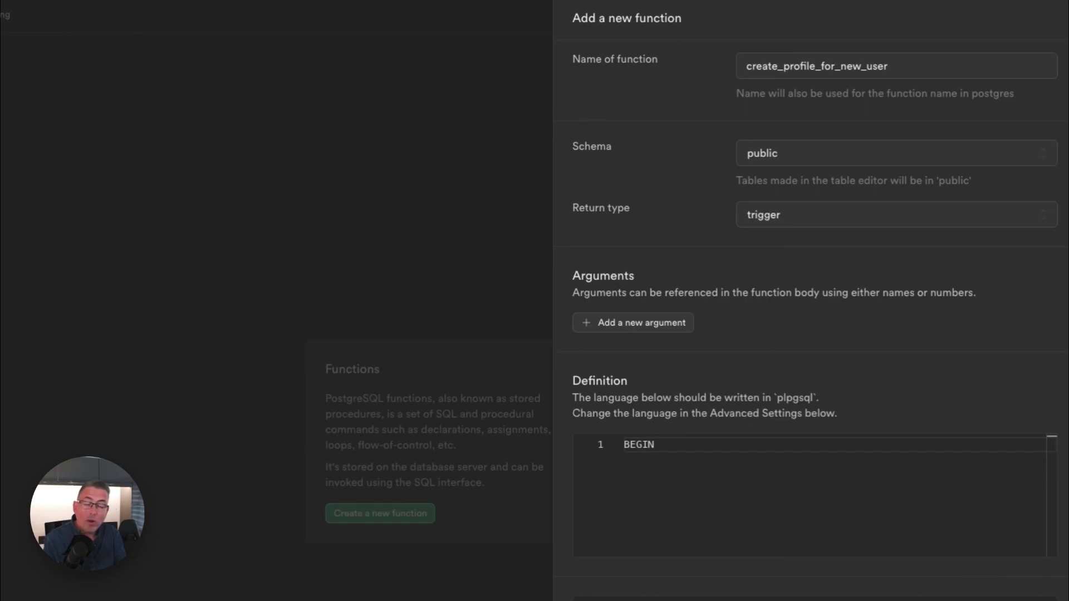
{"action": "key", "text": "Return"}
{"action": "key", "text": "Return"}
{"action": "key", "text": "Return"}
{"action": "type", "text": "END"}
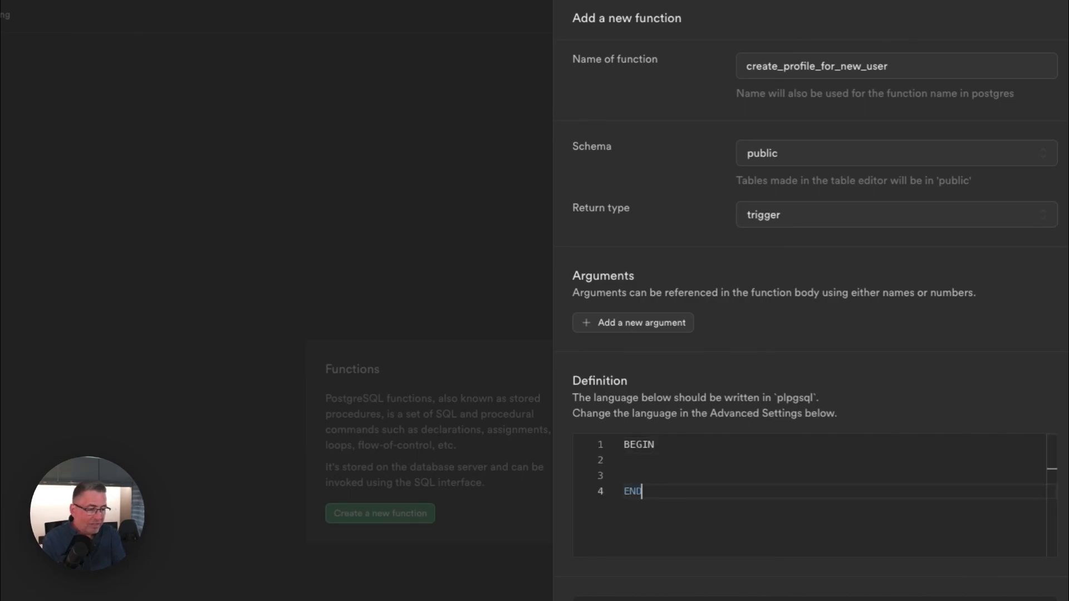
{"action": "type", "text": ";"}
{"action": "key", "text": "Up"}
{"action": "key", "text": "Up"}
{"action": "key", "text": "Tab"}
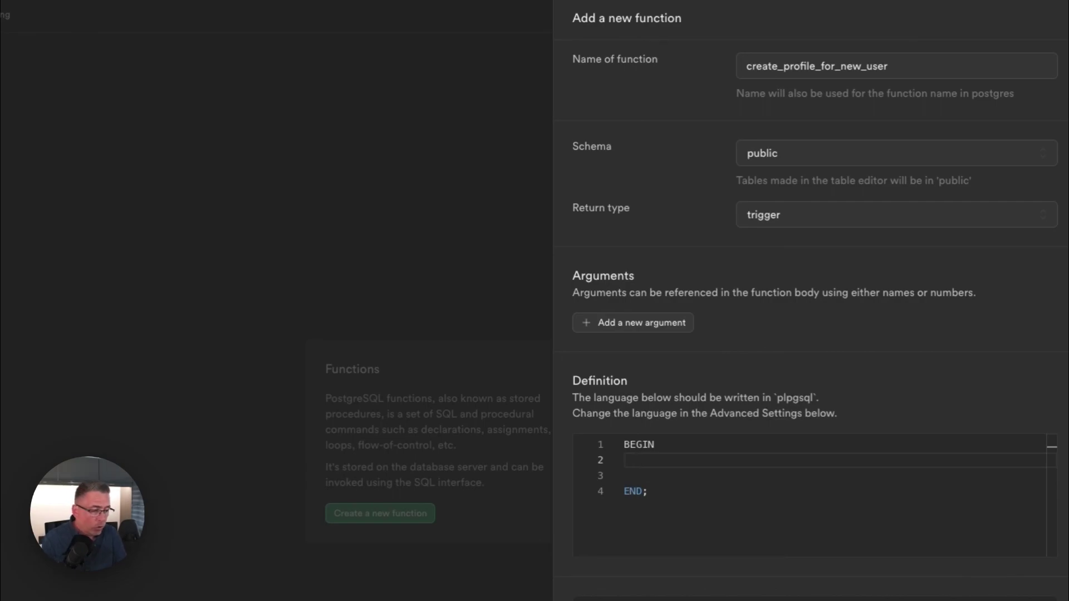
{"action": "type", "text": "I"}
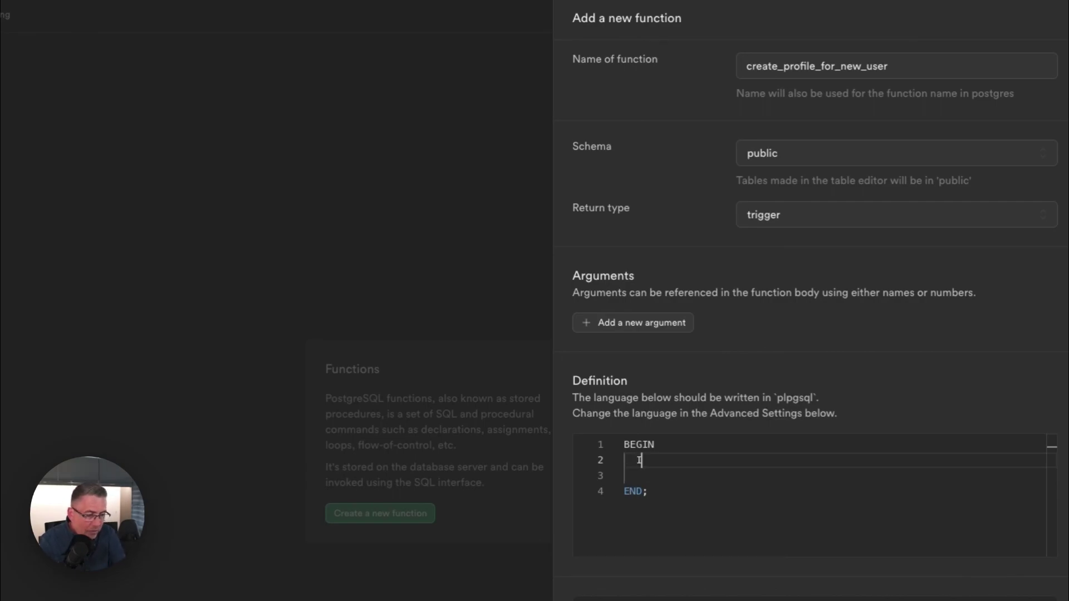
{"action": "type", "text": "NSERT INTO"}
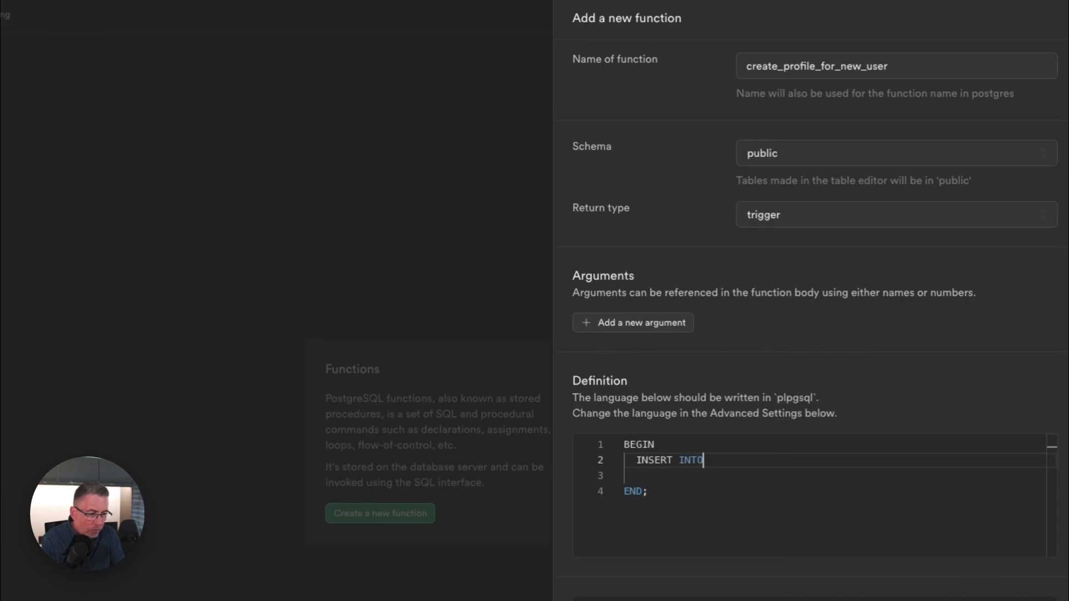
{"action": "type", "text": " public.profile"}
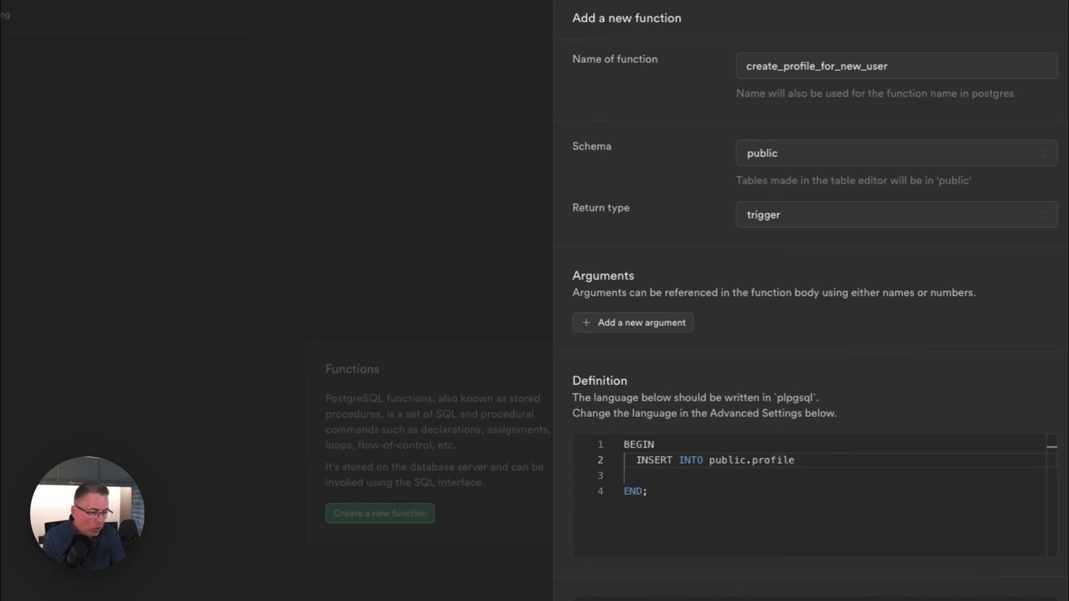
{"action": "type", "text": " ("}
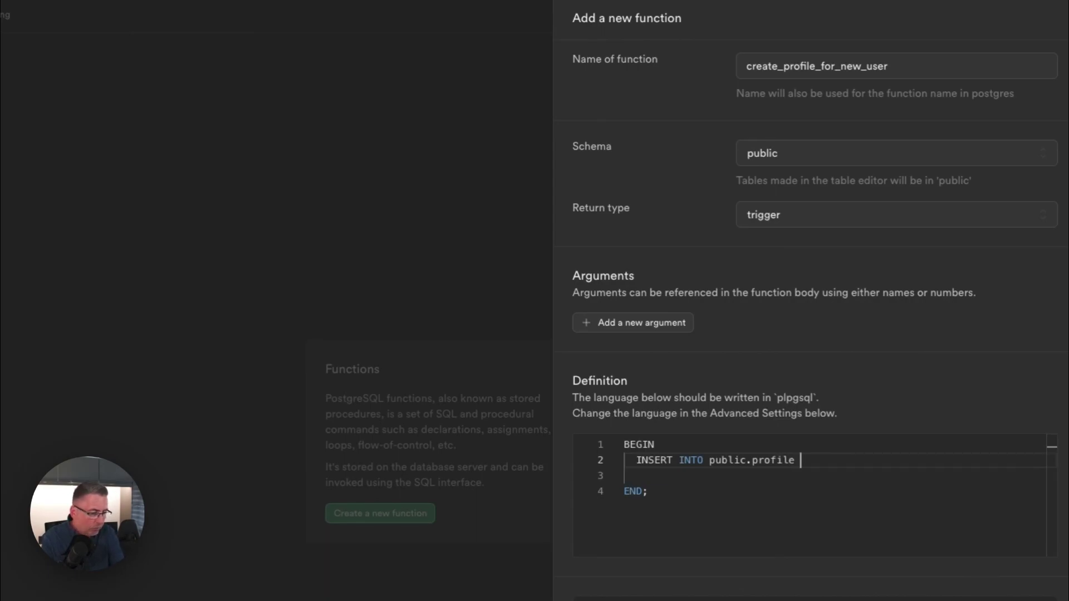
{"action": "type", "text": "id, emai"}
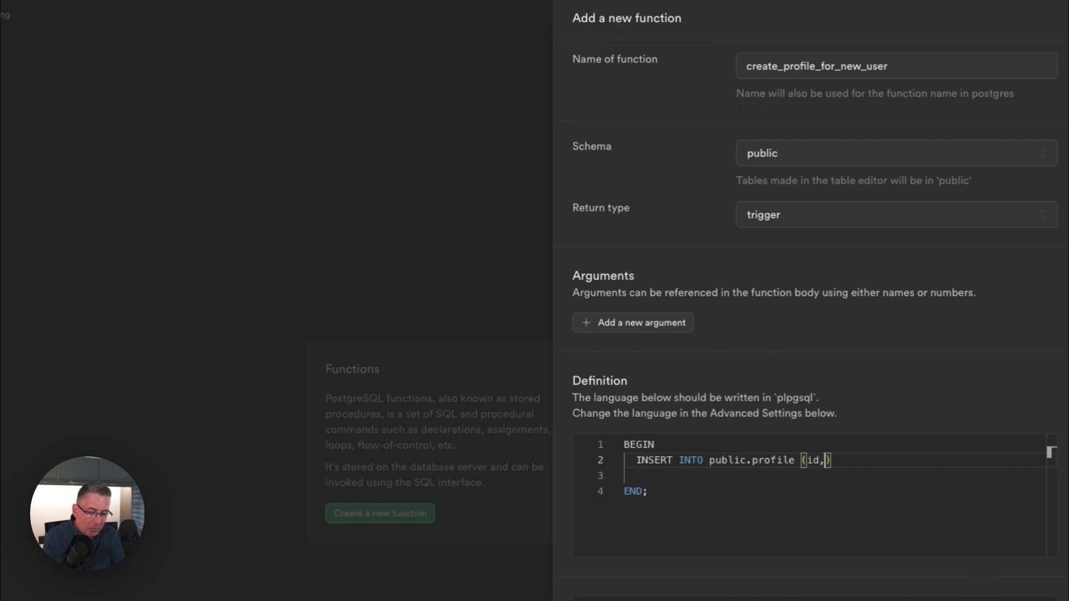
{"action": "type", "text": "l"}
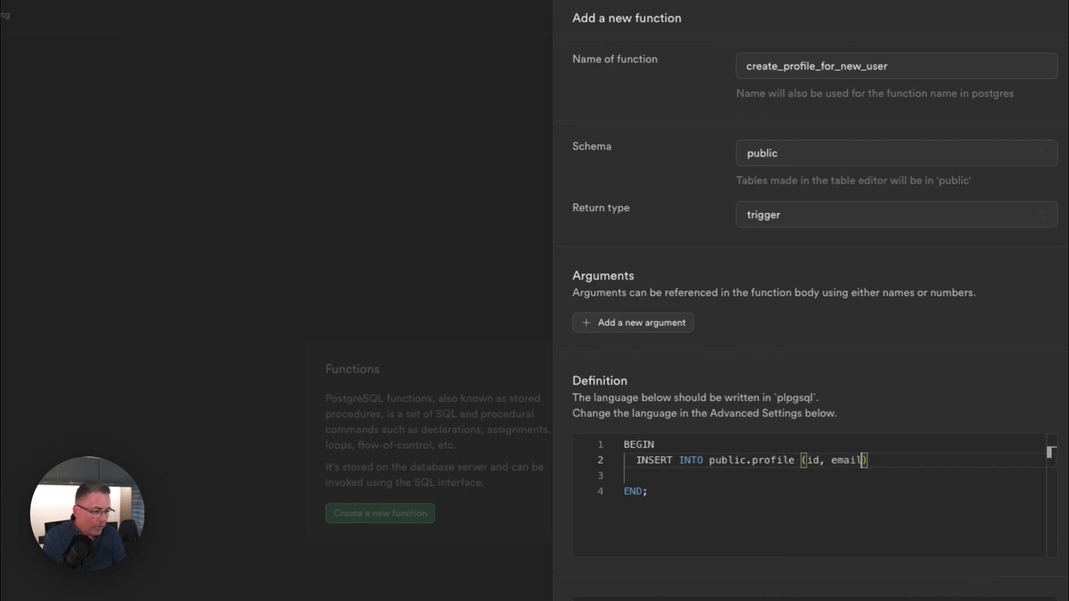
{"action": "key", "text": "End"}
{"action": "key", "text": "Return"}
{"action": "type", "text": "VALUES"}
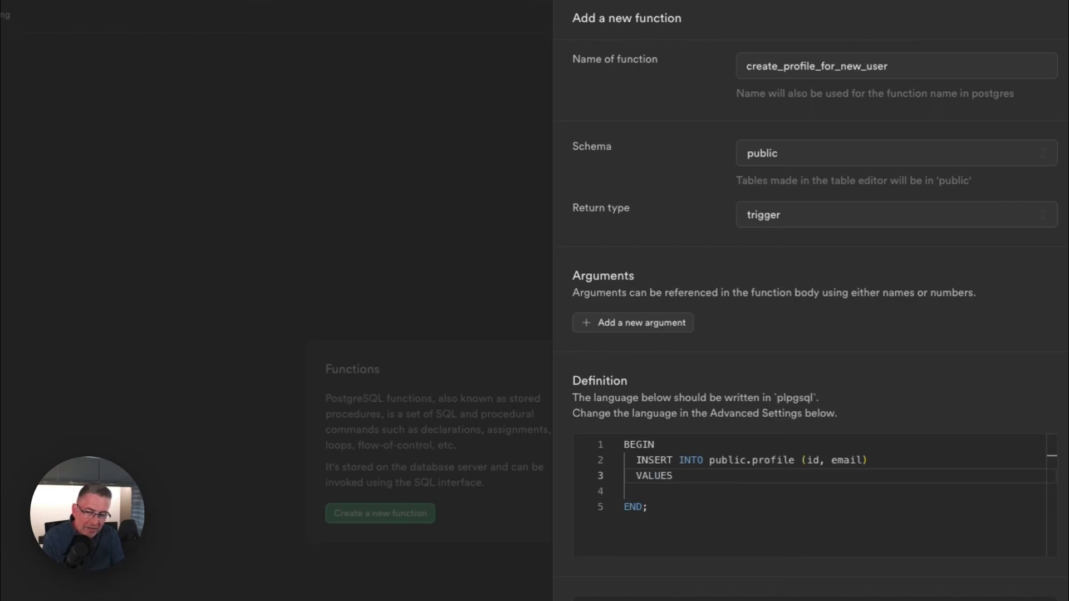
{"action": "type", "text": " ("}
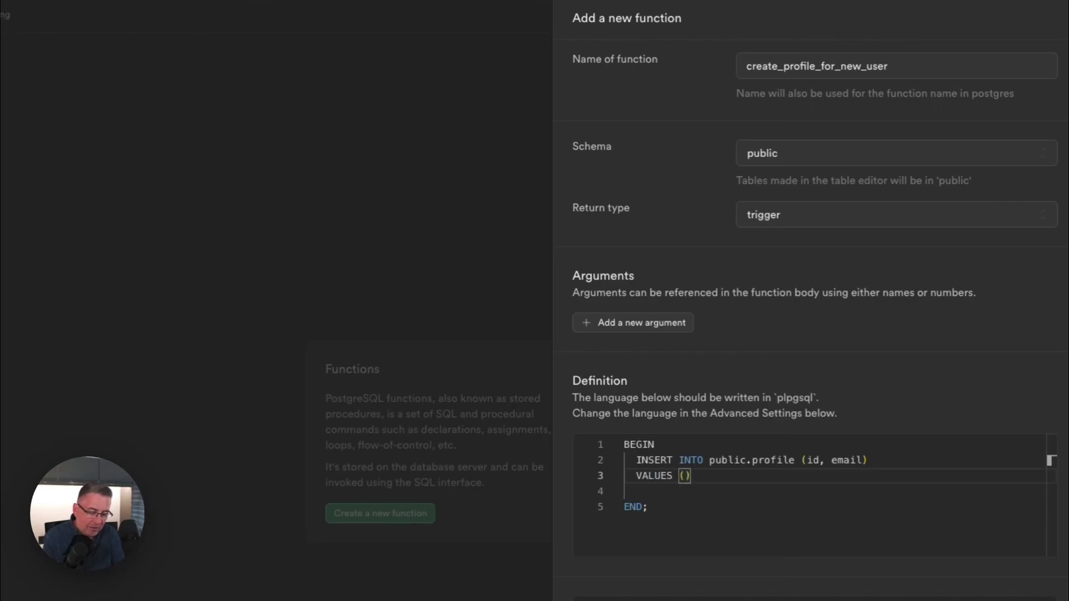
{"action": "type", "text": "NEW"}
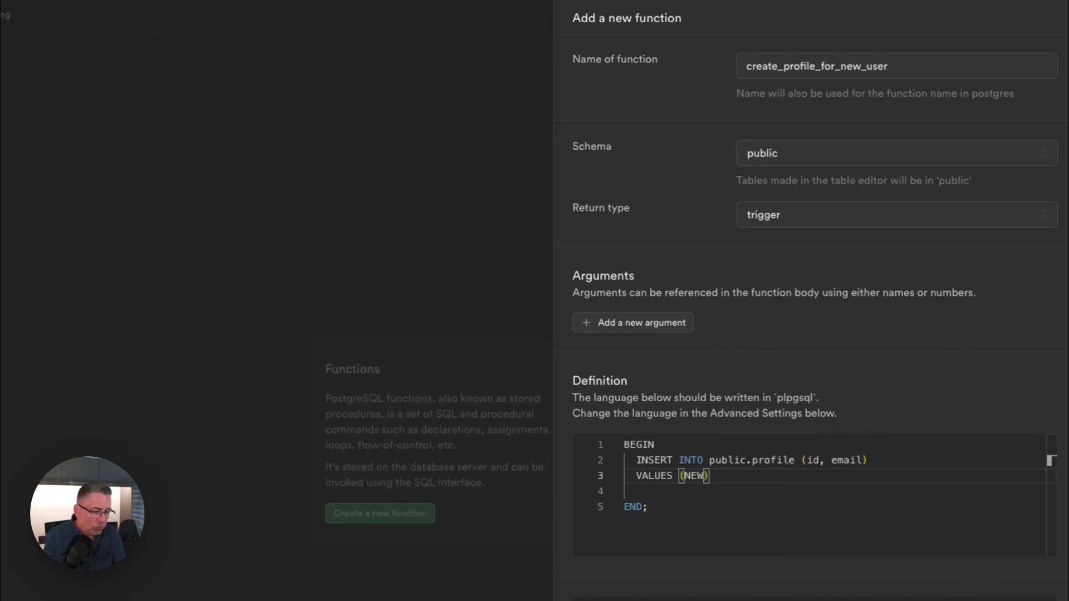
{"action": "type", "text": "."}
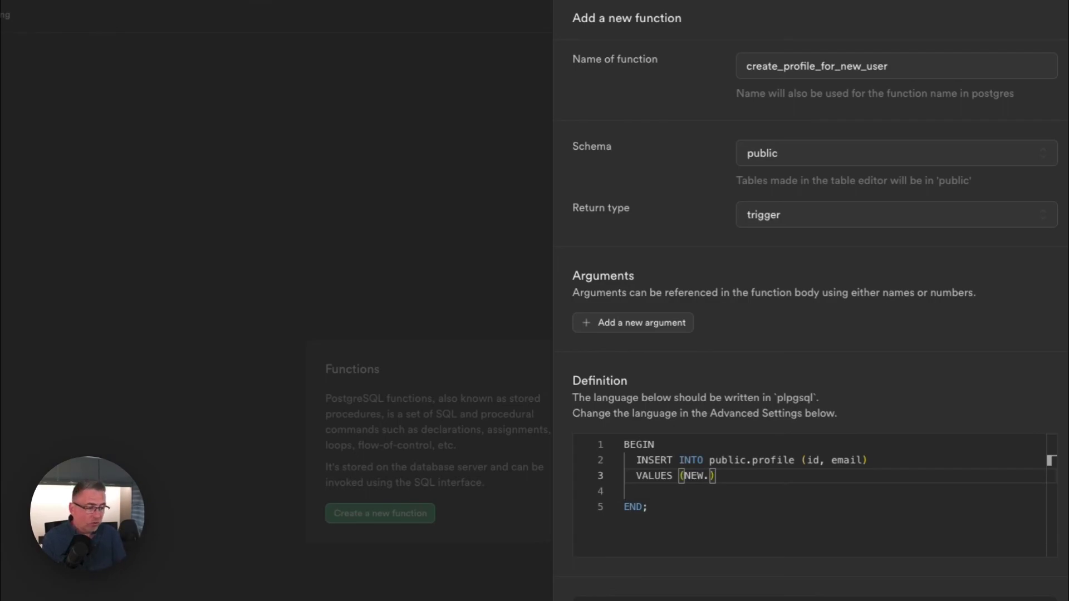
{"action": "type", "text": "id, NEW.email"}
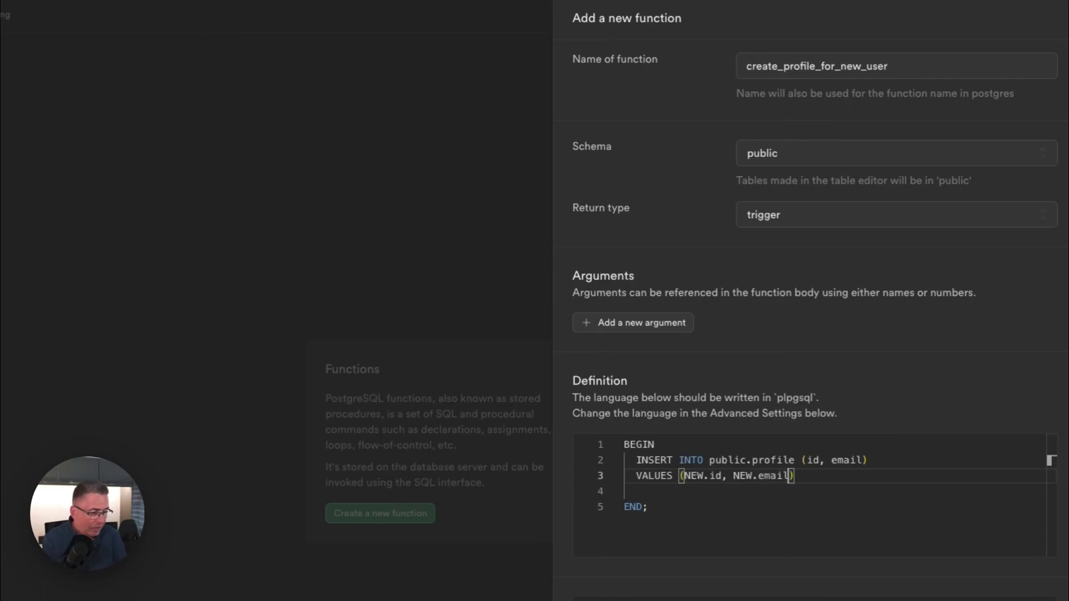
{"action": "type", "text": ");"}
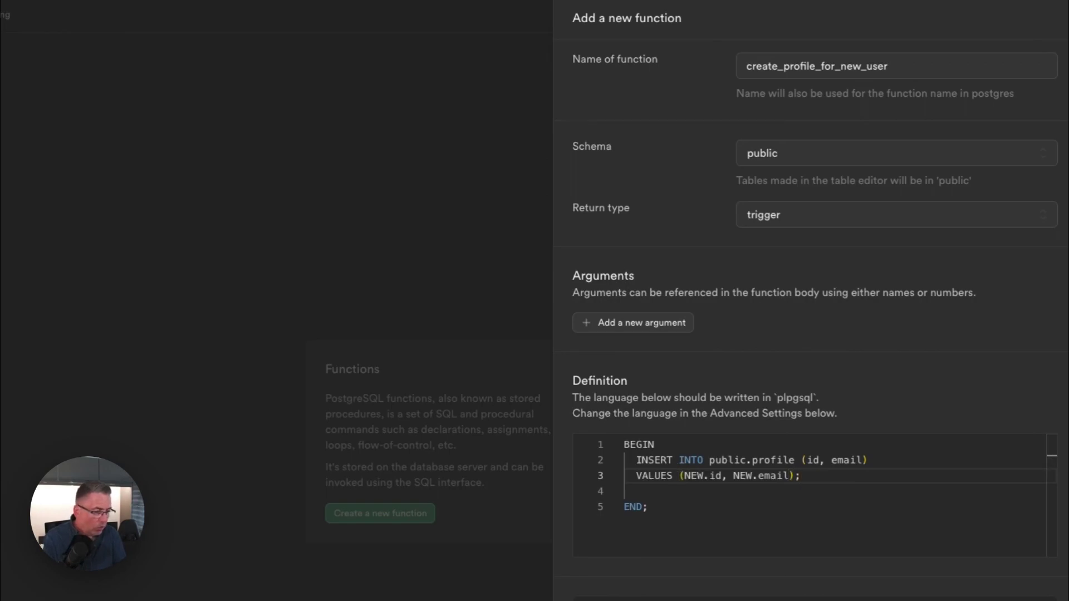
Add RETURN NEW; before END and delete the leftover blank line.
{"action": "key", "text": "Return"}
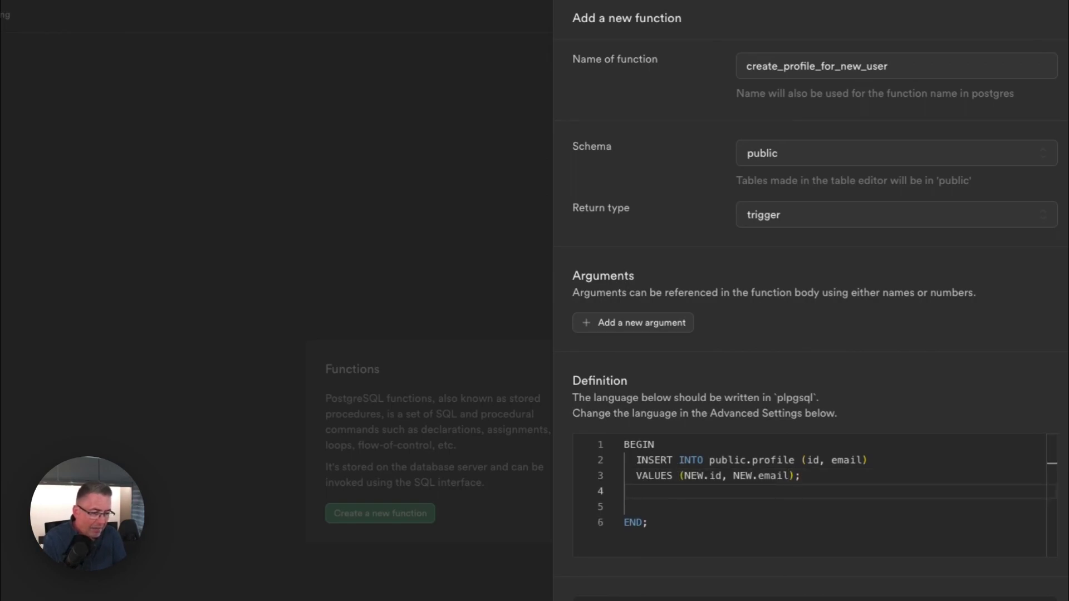
{"action": "type", "text": "RETUR"}
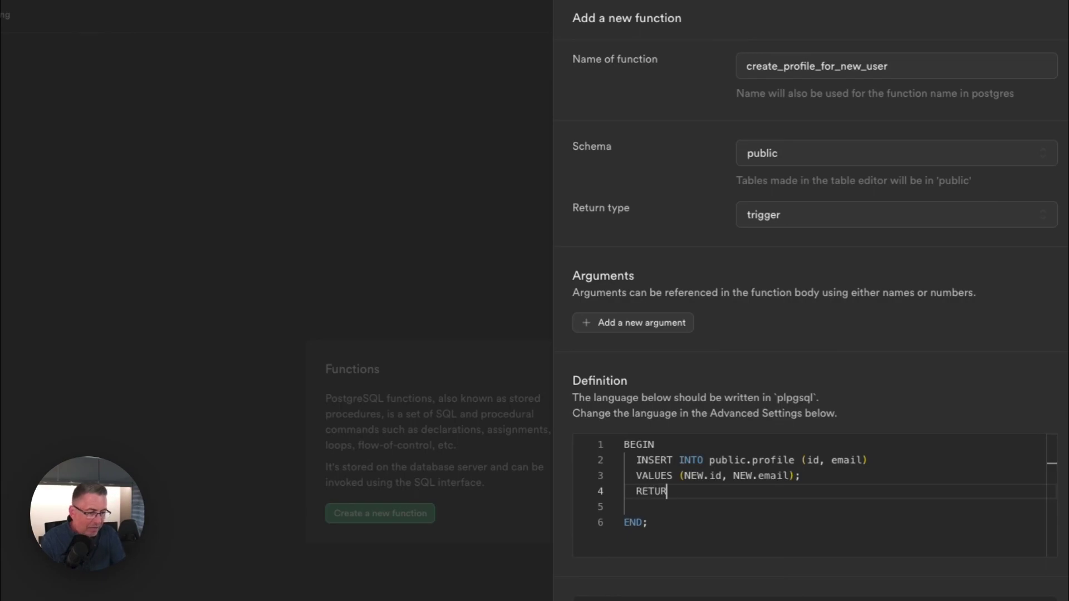
{"action": "type", "text": "N NEW;"}
{"action": "left_click", "coordinate": [625, 507]}
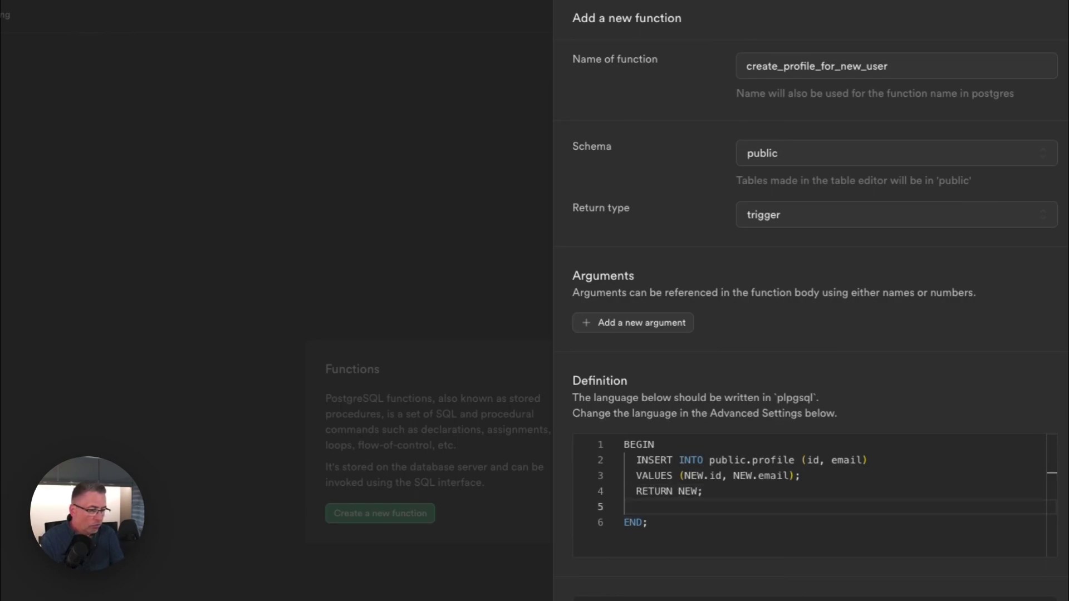
{"action": "key", "text": "BackSpace"}
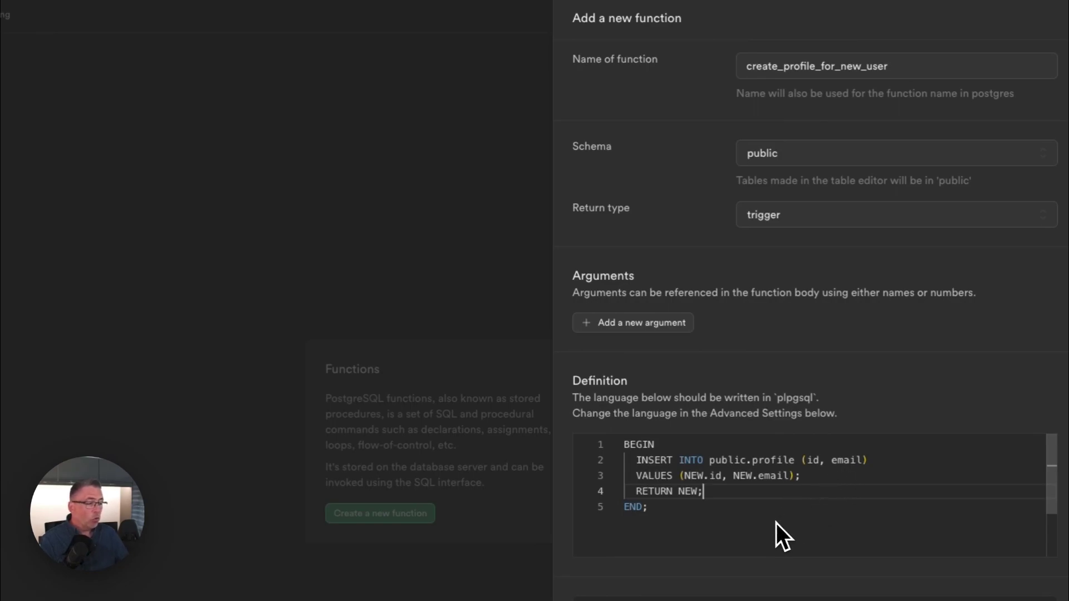
Show the advanced settings and set the function's security type to SECURITY DEFINER.
{"action": "scroll", "coordinate": [774, 522], "scroll_direction": "down", "scroll_amount": 5}
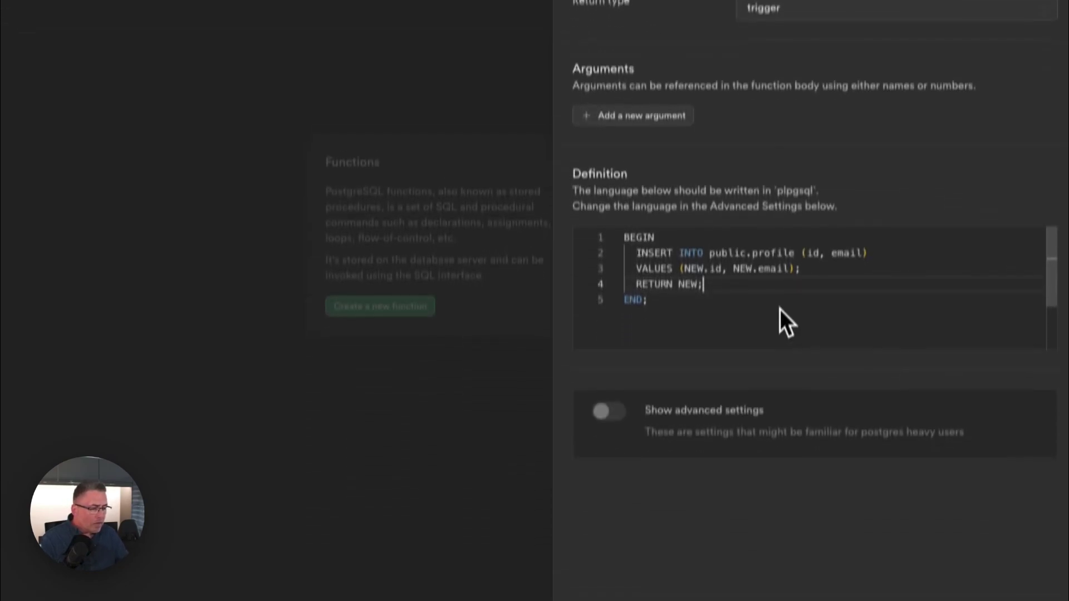
{"action": "scroll", "coordinate": [695, 305], "scroll_direction": "up", "scroll_amount": 2}
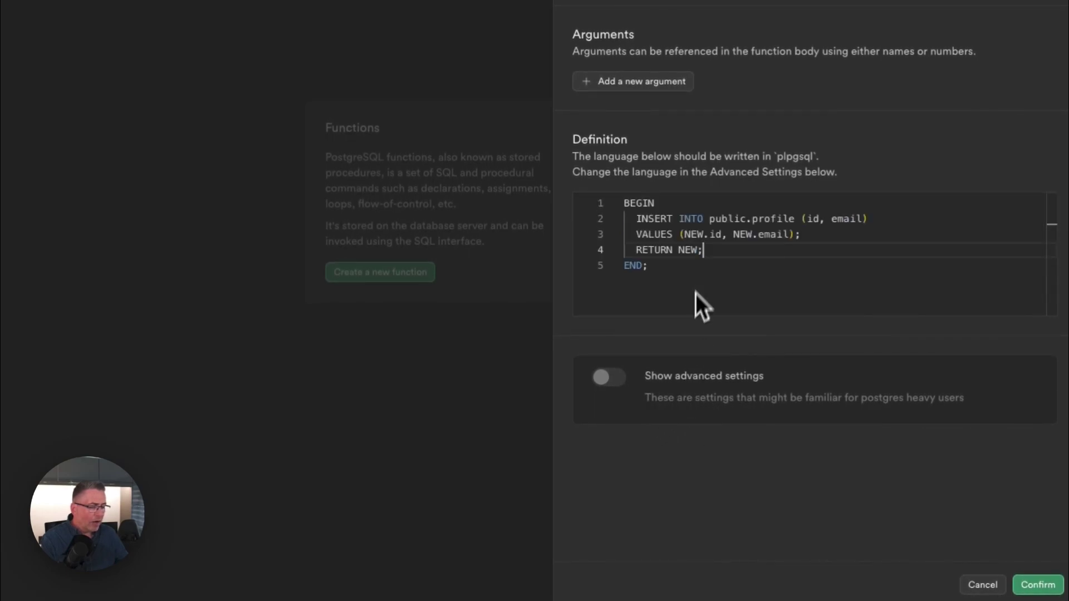
{"action": "left_click", "coordinate": [609, 380]}
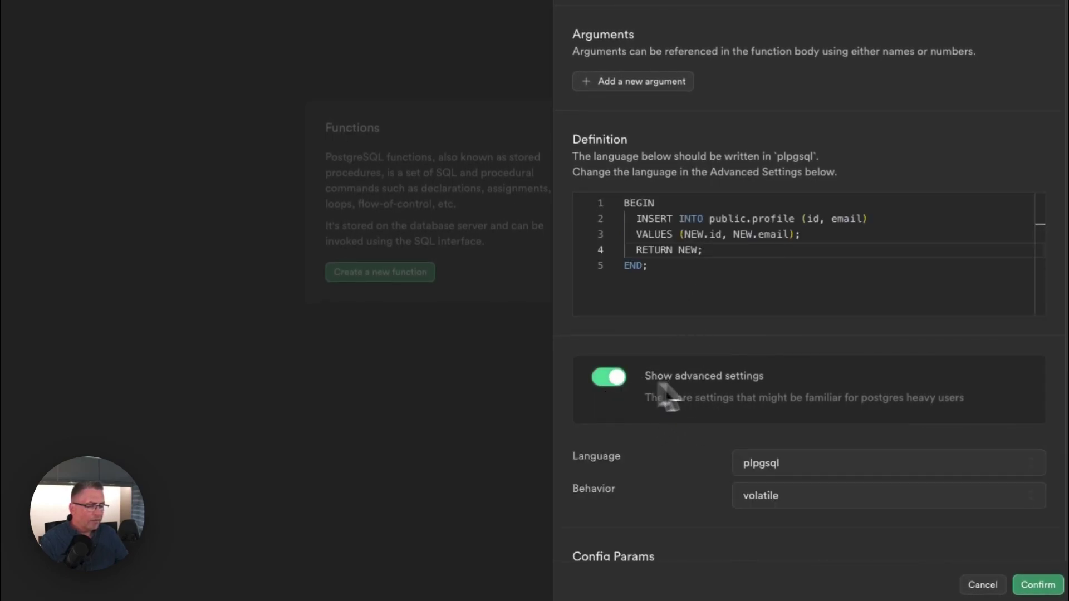
{"action": "scroll", "coordinate": [668, 456], "scroll_direction": "down", "scroll_amount": 5}
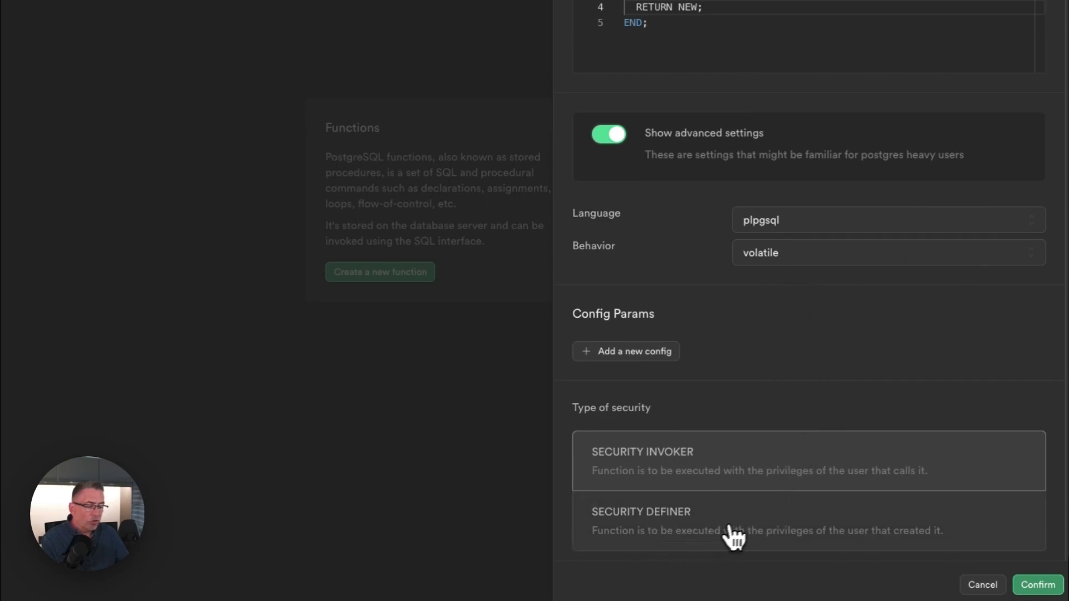
{"action": "left_click", "coordinate": [974, 532]}
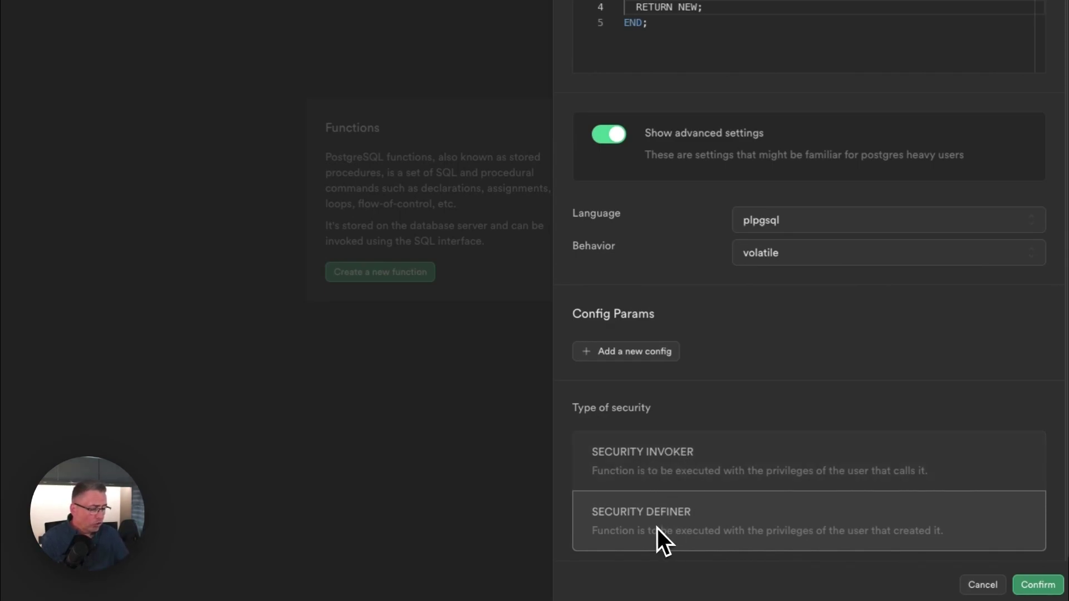
{"action": "scroll", "coordinate": [801, 436], "scroll_direction": "up", "scroll_amount": 5}
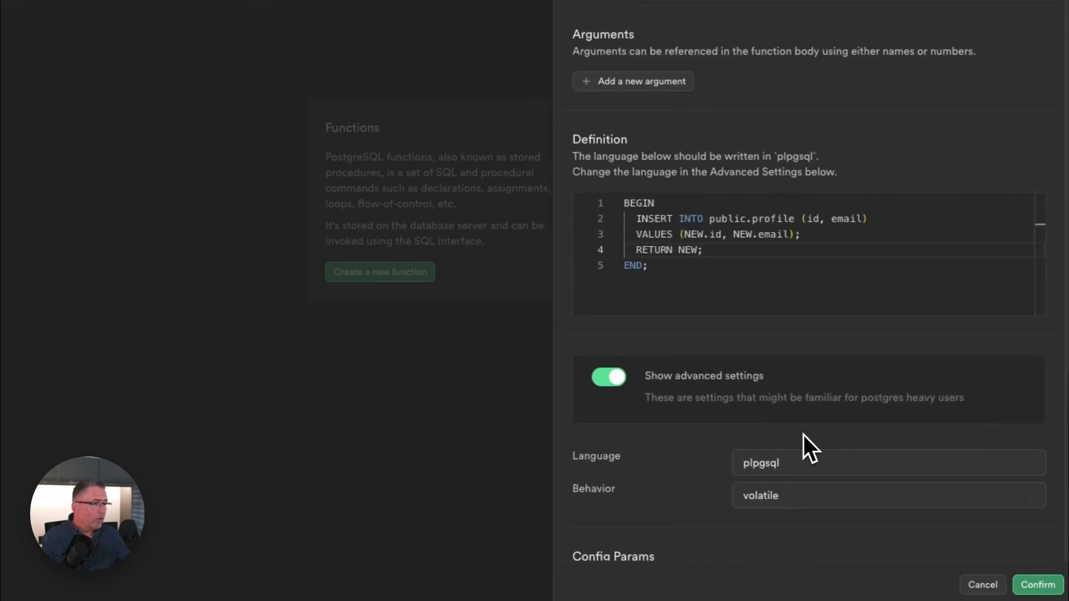
{"action": "scroll", "coordinate": [803, 436], "scroll_direction": "down", "scroll_amount": 5}
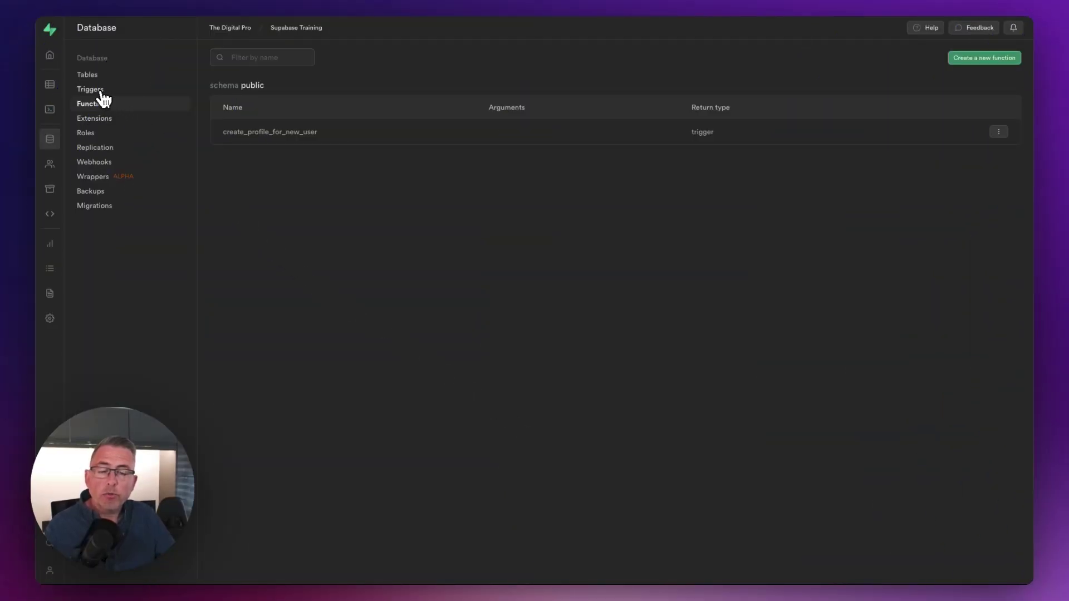
Go to Database Triggers and start a new trigger.
{"action": "left_click", "coordinate": [99, 91]}
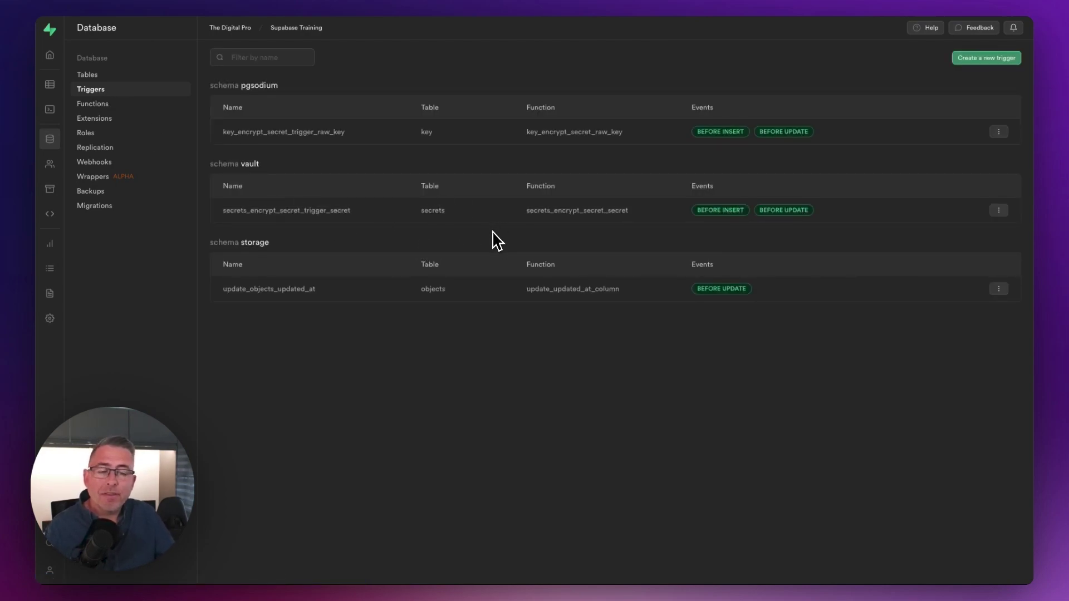
{"action": "left_click", "coordinate": [980, 68]}
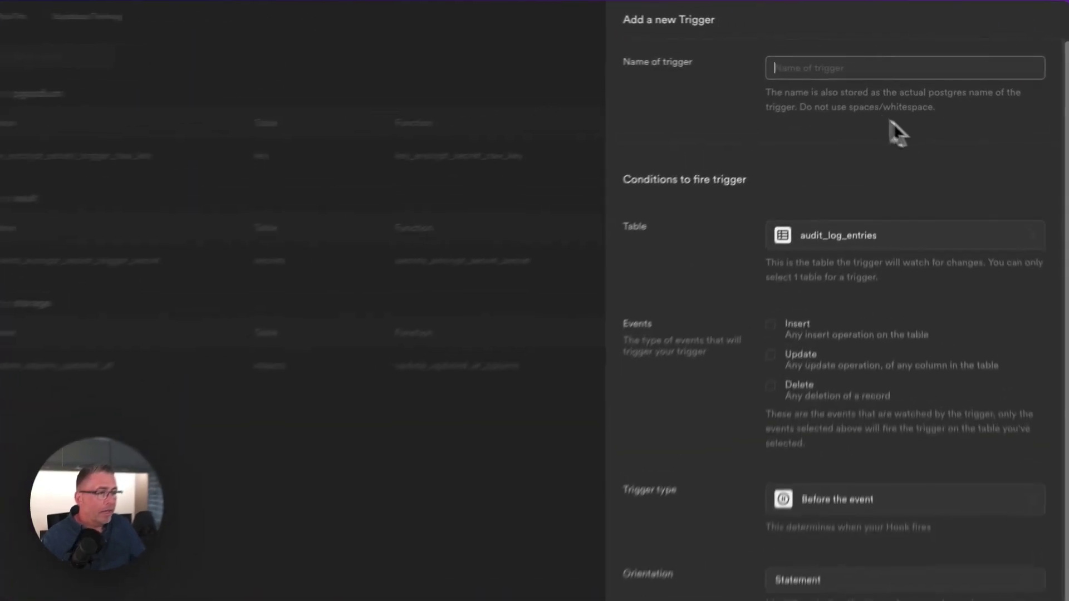
Name the trigger create_profile_on_signup, on the users table, firing after Insert events.
{"action": "type", "text": "create_profile_on_signup"}
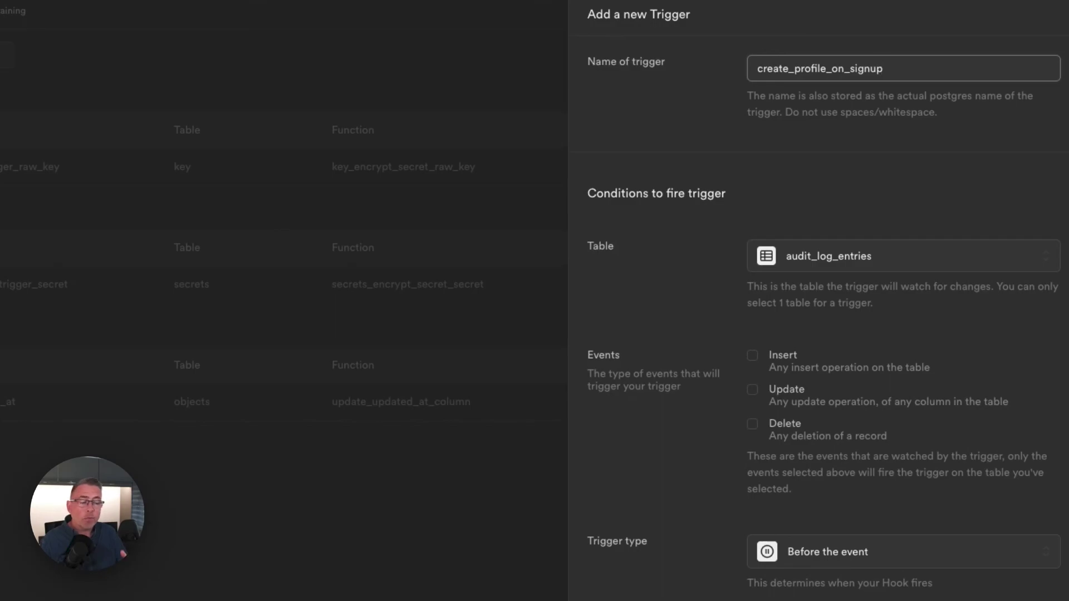
{"action": "left_click", "coordinate": [826, 261]}
{"action": "scroll", "coordinate": [835, 329], "scroll_direction": "down", "scroll_amount": 10}
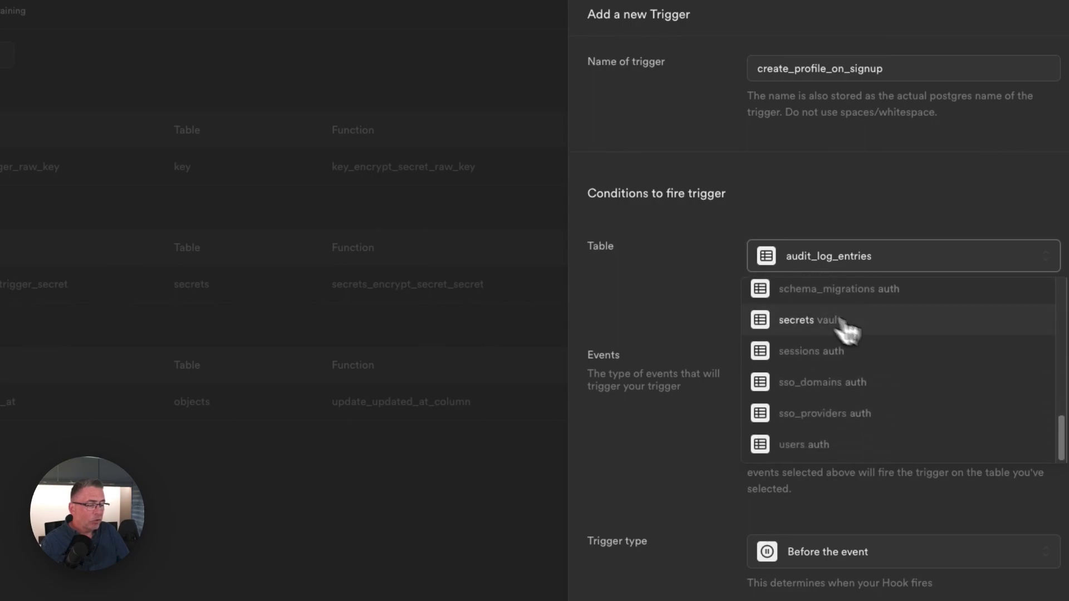
{"action": "left_click", "coordinate": [811, 445]}
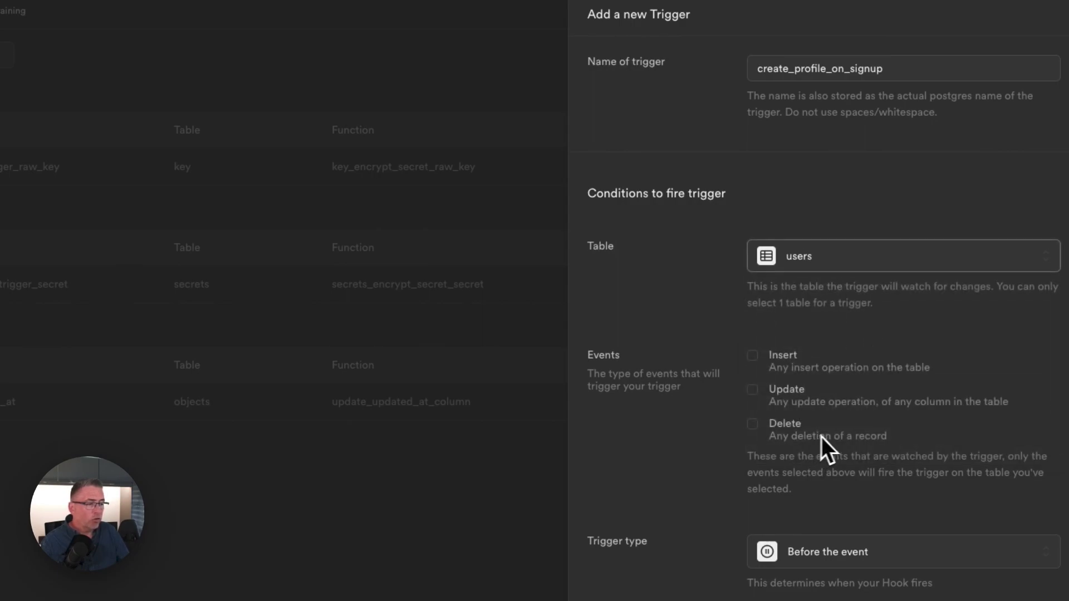
{"action": "left_click", "coordinate": [753, 357]}
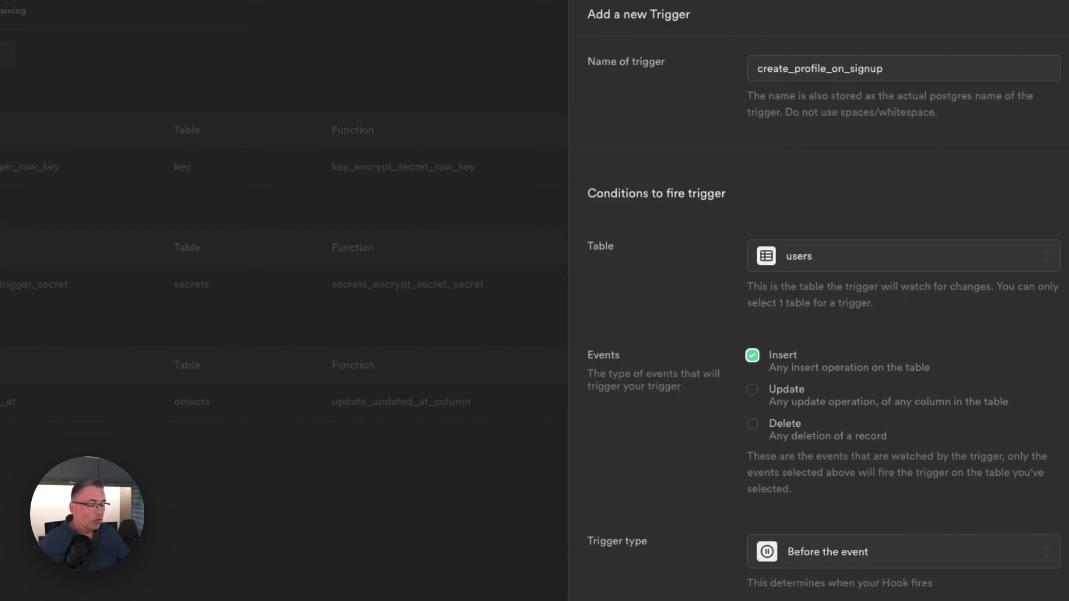
{"action": "scroll", "coordinate": [870, 406], "scroll_direction": "down", "scroll_amount": 1}
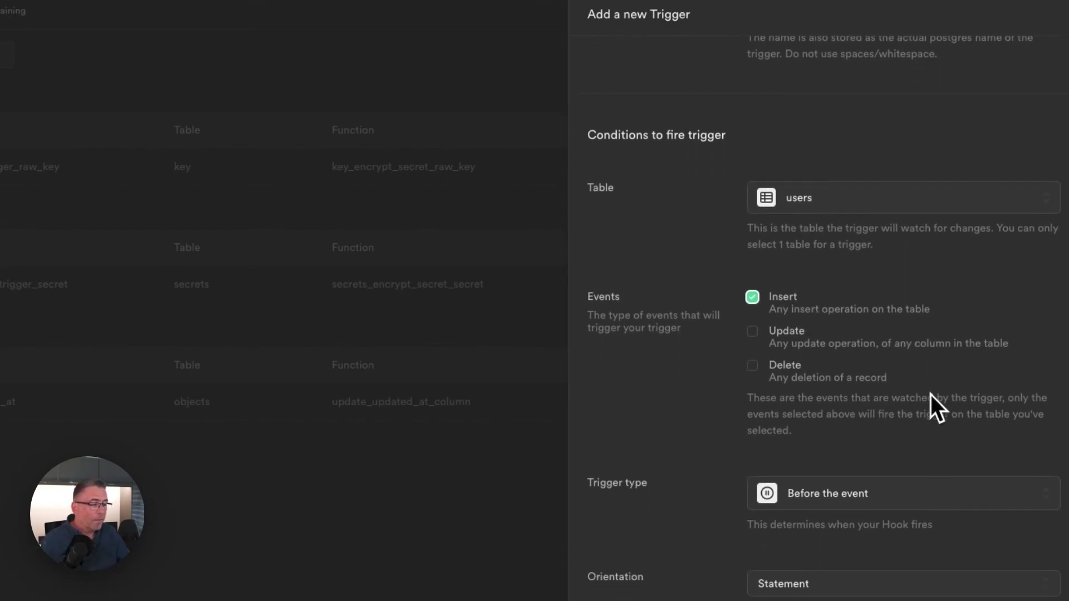
{"action": "left_click", "coordinate": [796, 487]}
{"action": "left_click", "coordinate": [824, 577]}
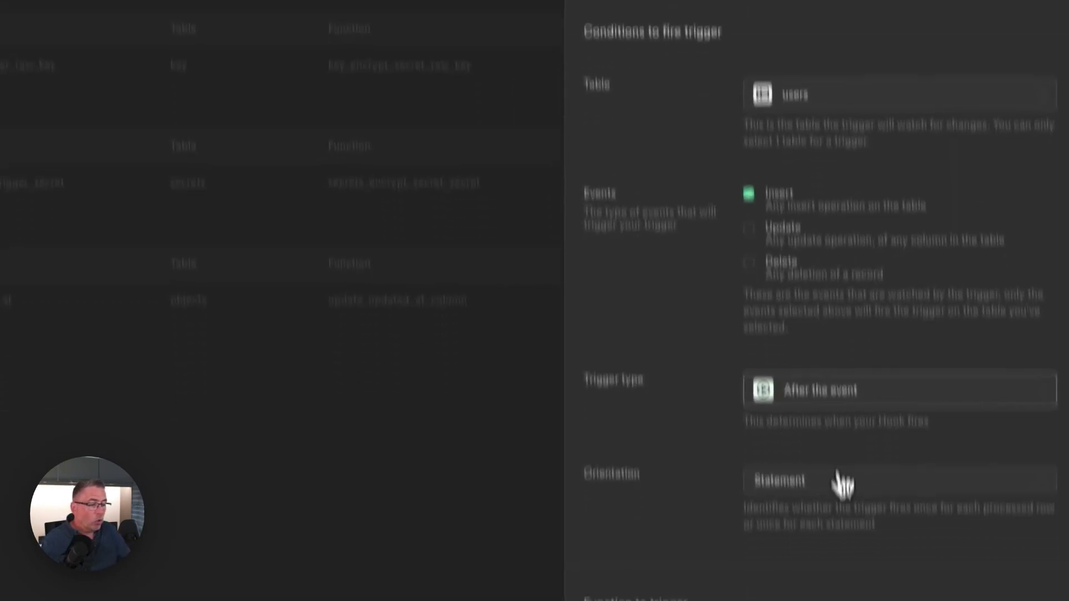
Set Row orientation, choose create_profile_for_new_user as the function, and confirm the trigger.
{"action": "left_click", "coordinate": [841, 582]}
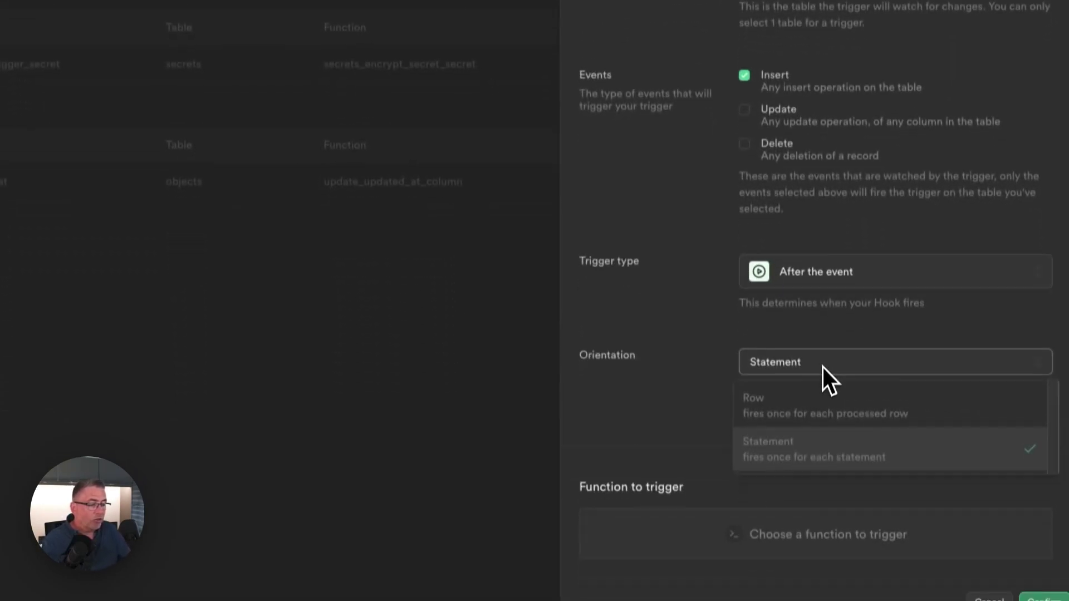
{"action": "left_click", "coordinate": [791, 398]}
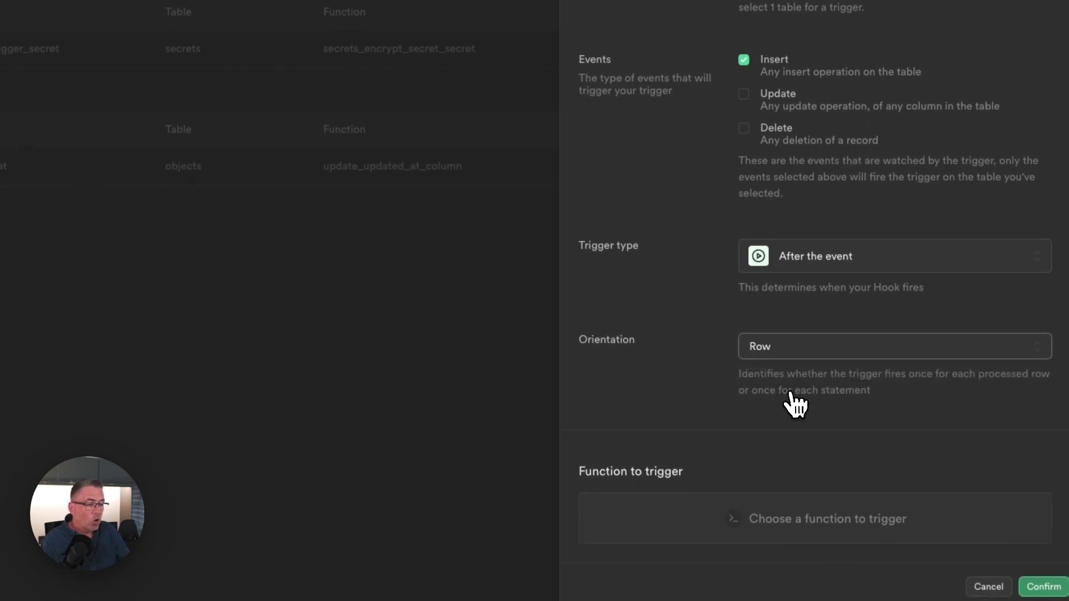
{"action": "left_click", "coordinate": [791, 526]}
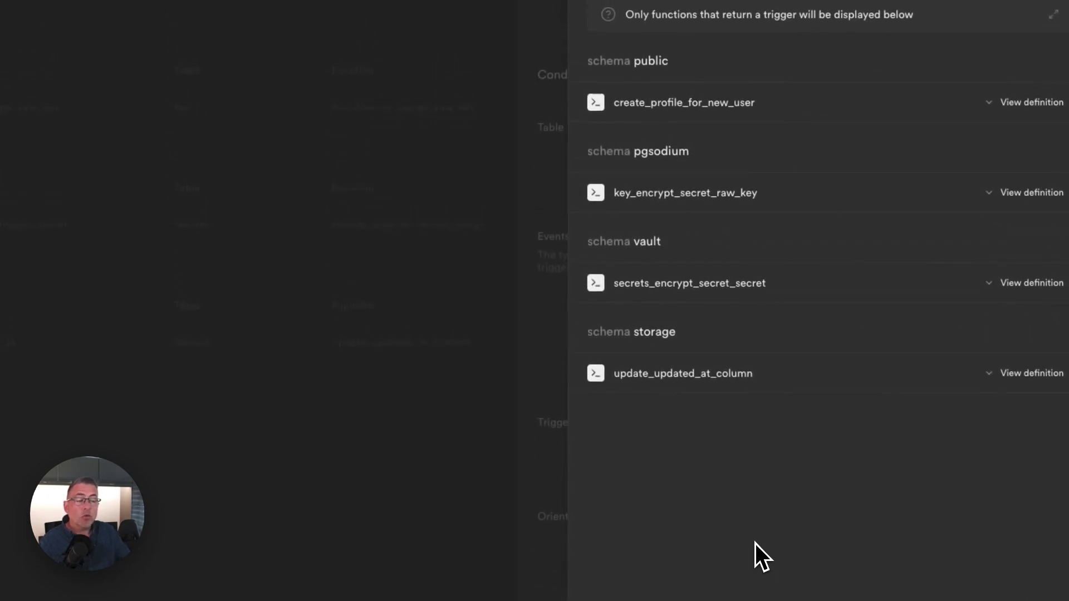
{"action": "left_click", "coordinate": [717, 107]}
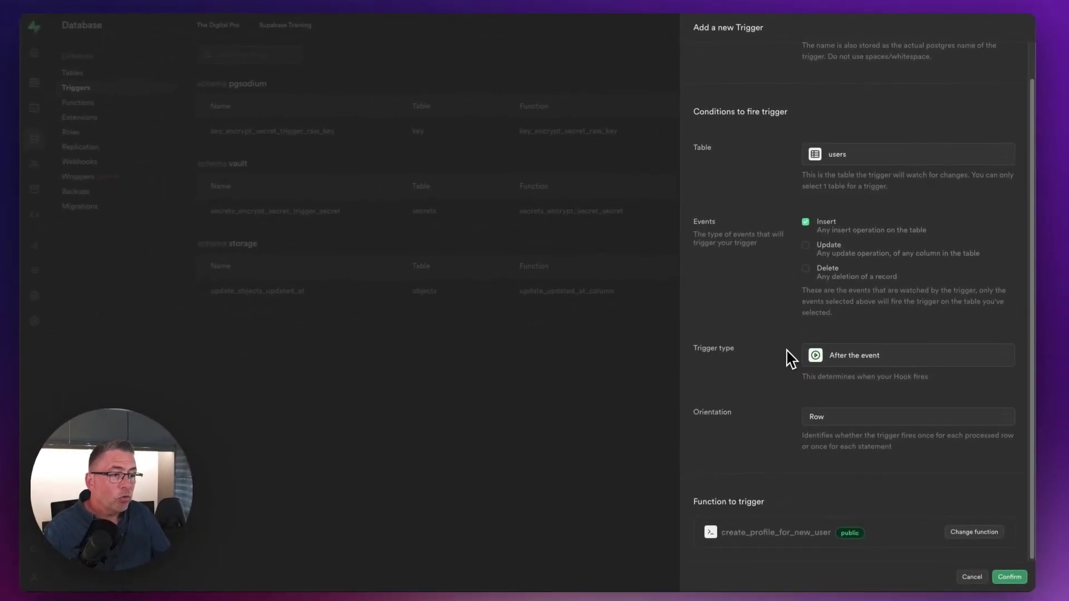
{"action": "left_click", "coordinate": [1008, 570]}
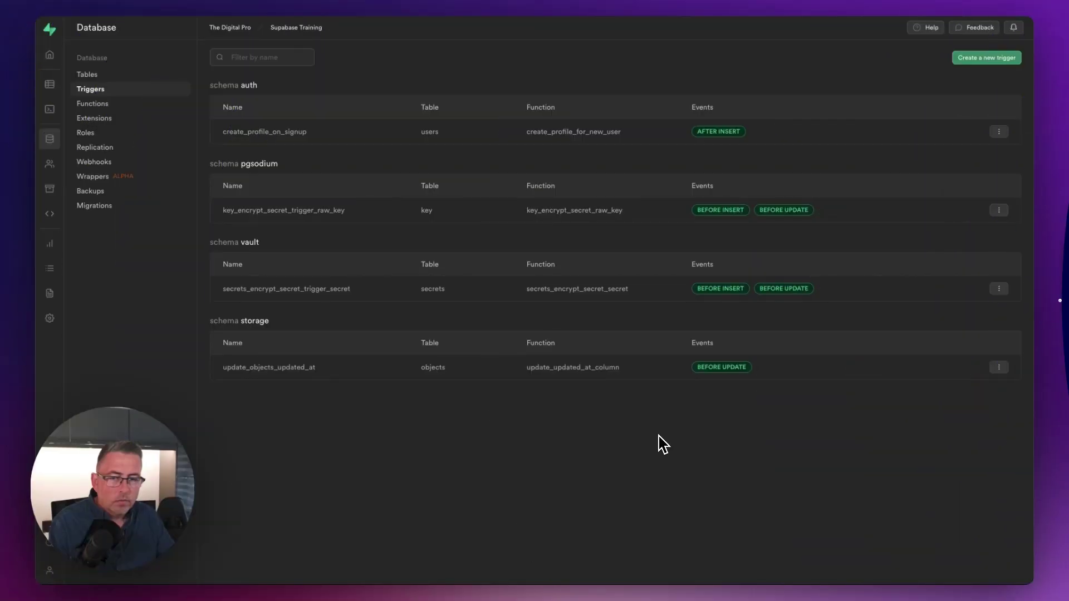
Open the Authentication Users page, which currently lists 0 users.
{"action": "left_click", "coordinate": [51, 171]}
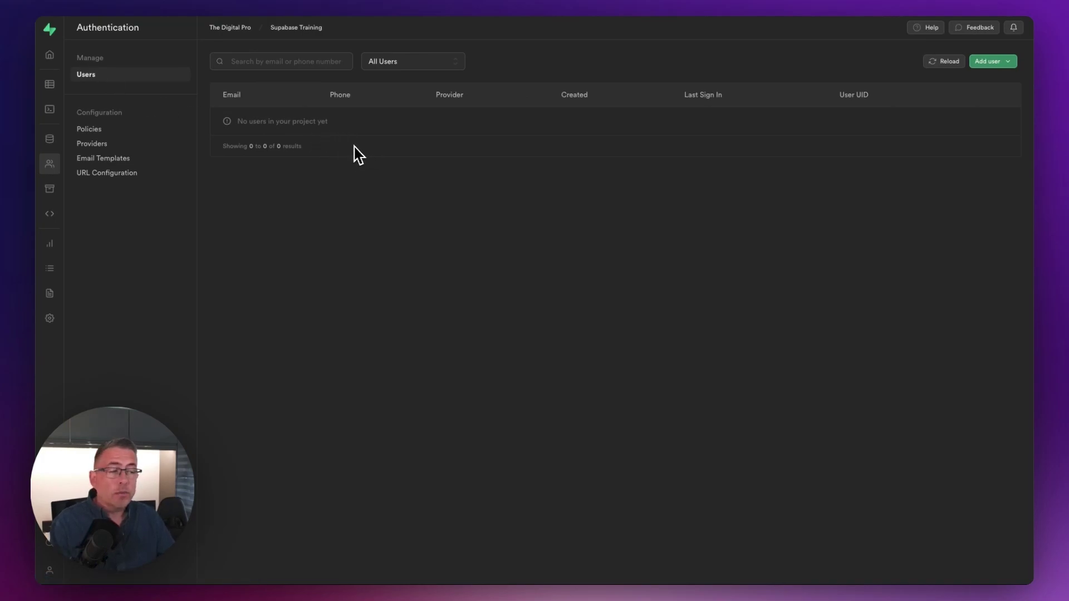
Create a new user by entering an email address and a password.
{"action": "left_click", "coordinate": [999, 64]}
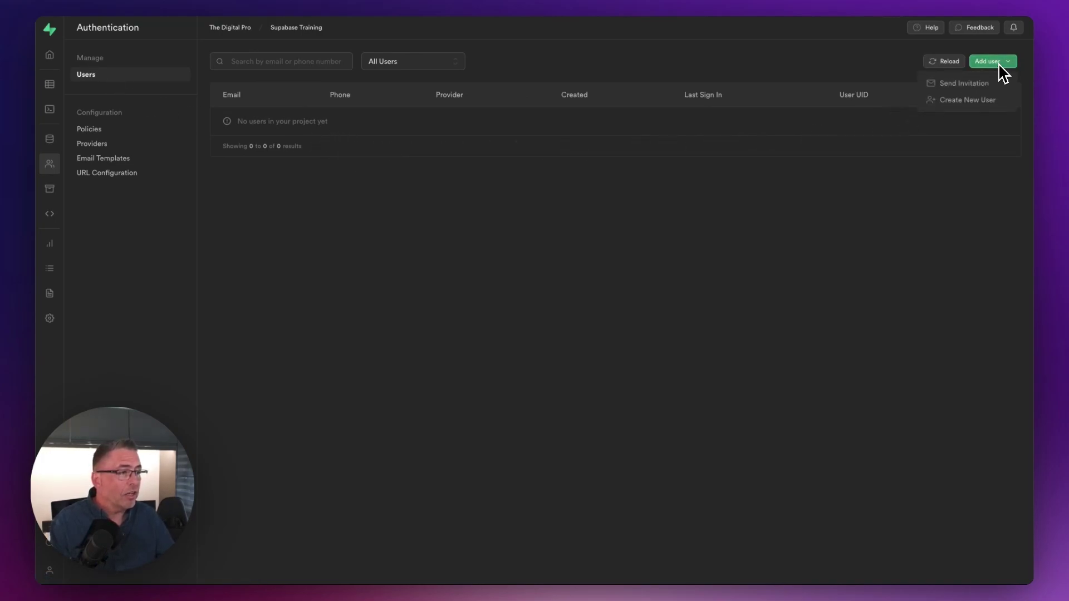
{"action": "left_click", "coordinate": [966, 101]}
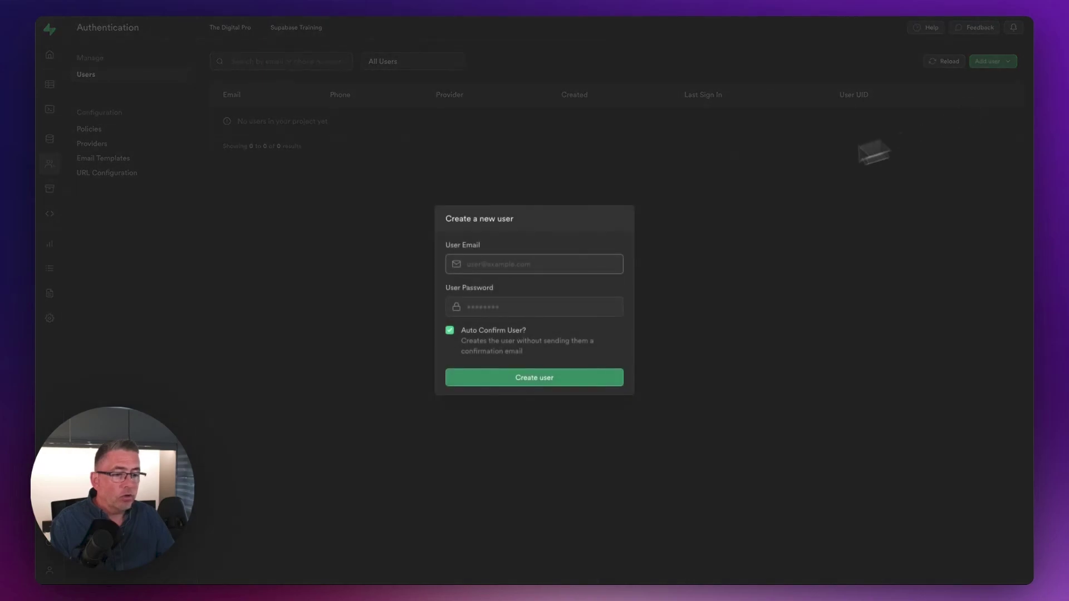
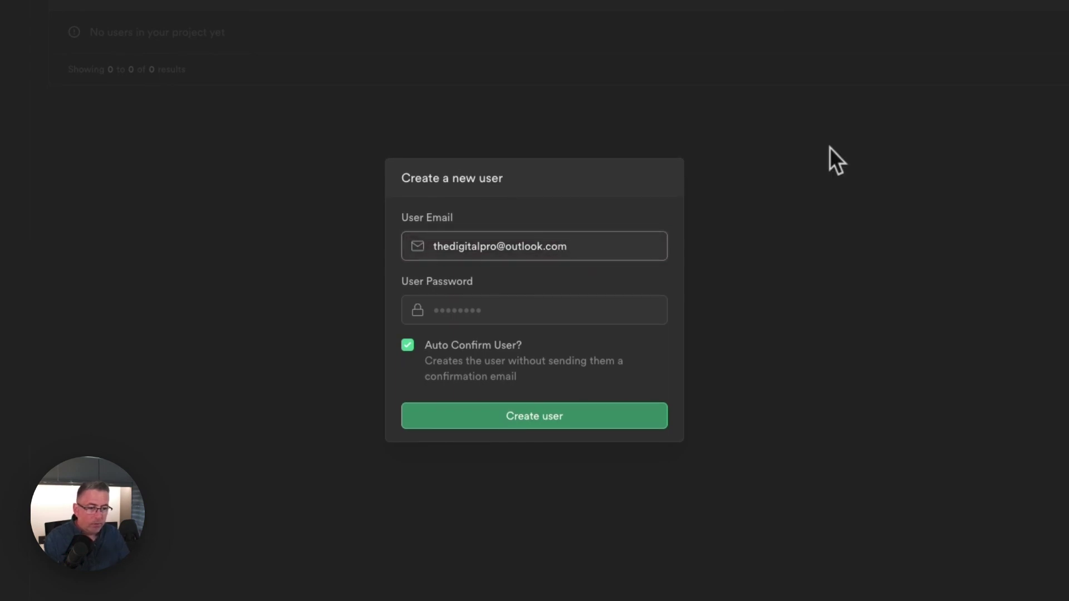
{"action": "left_click", "coordinate": [520, 307]}
{"action": "type", "text": "passwd"}
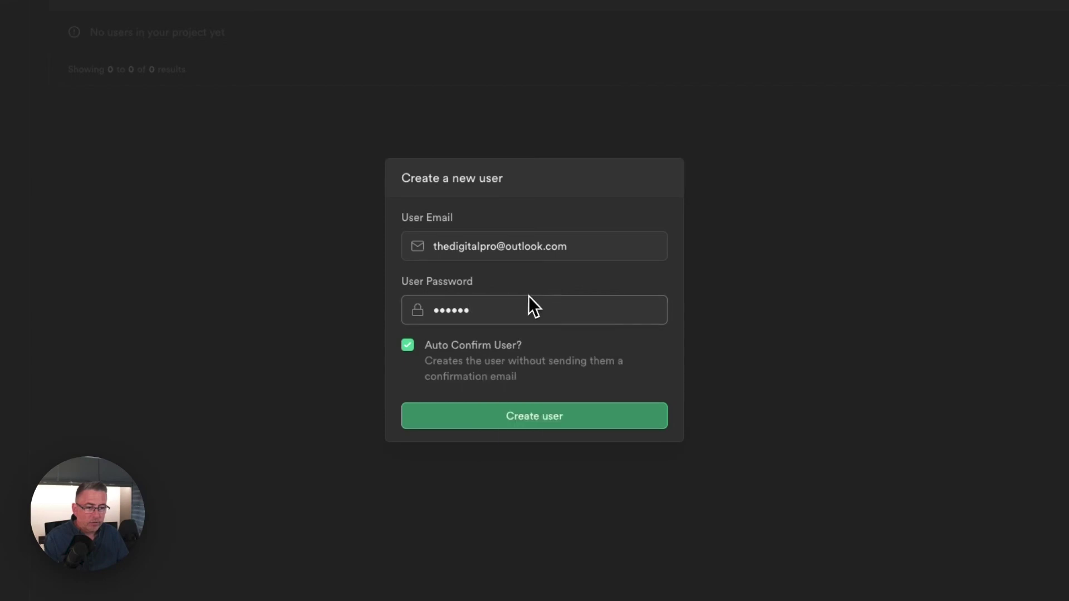
{"action": "left_click", "coordinate": [546, 425]}
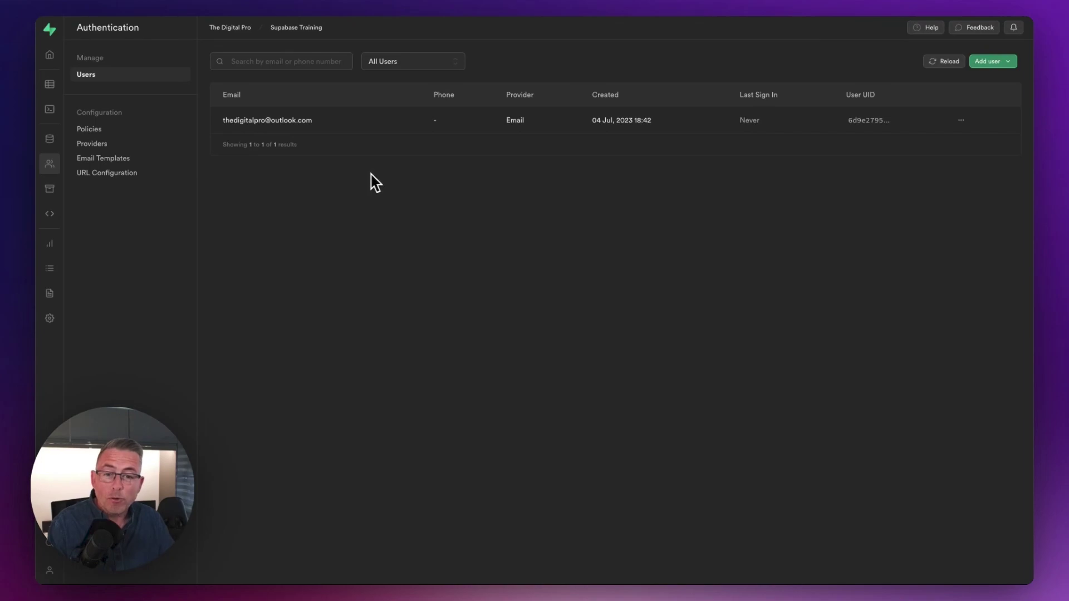
Open the profile table in the Table editor to see the new user's row.
{"action": "left_click", "coordinate": [52, 86]}
{"action": "left_click", "coordinate": [106, 157]}
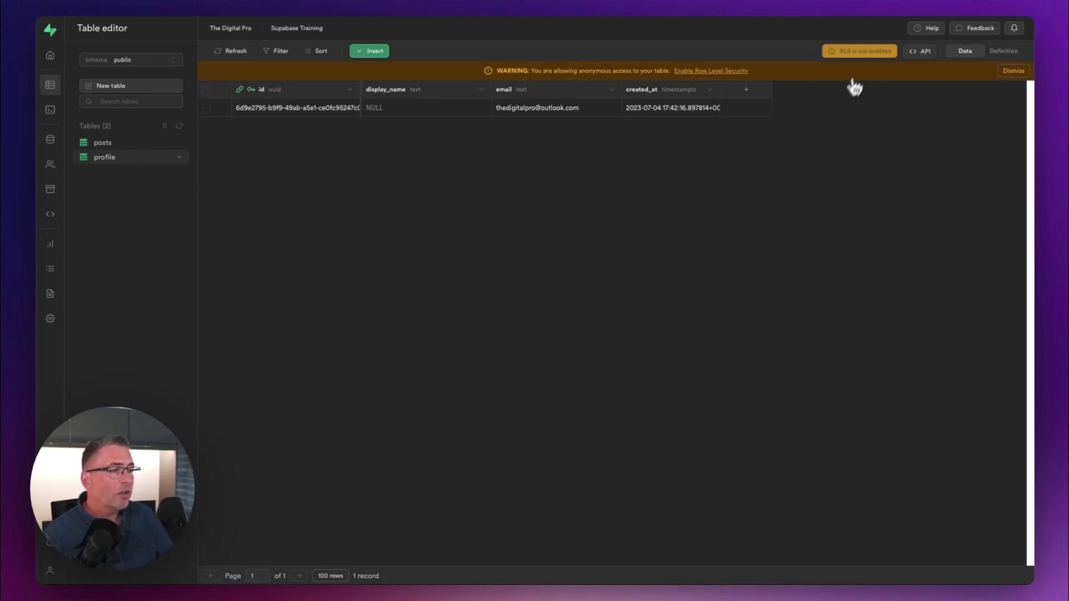
Enable and confirm row level security on the profile table.
{"action": "left_click", "coordinate": [866, 54]}
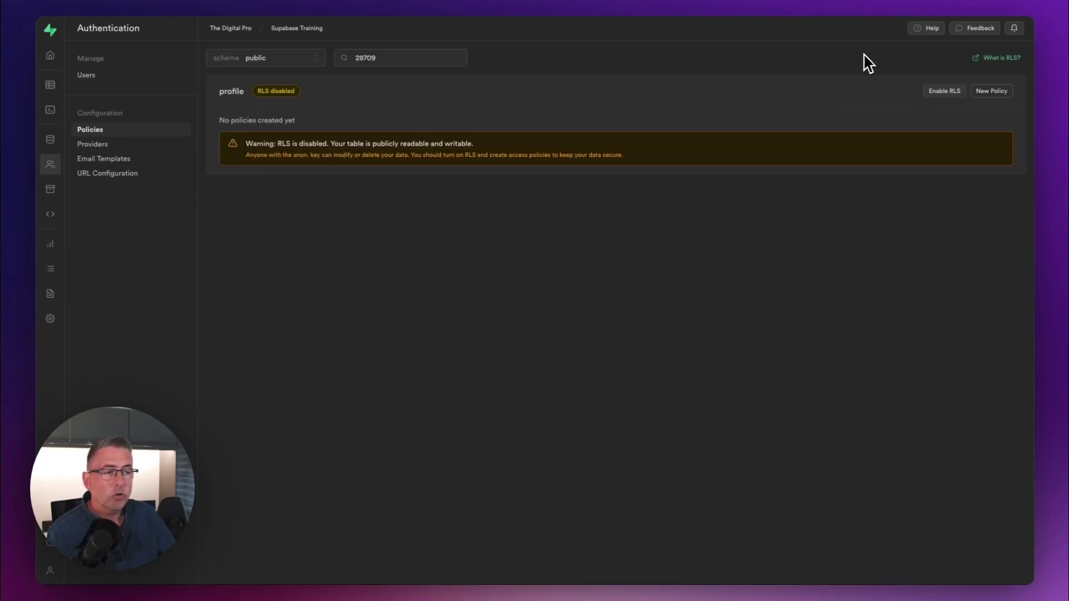
{"action": "left_click", "coordinate": [939, 94]}
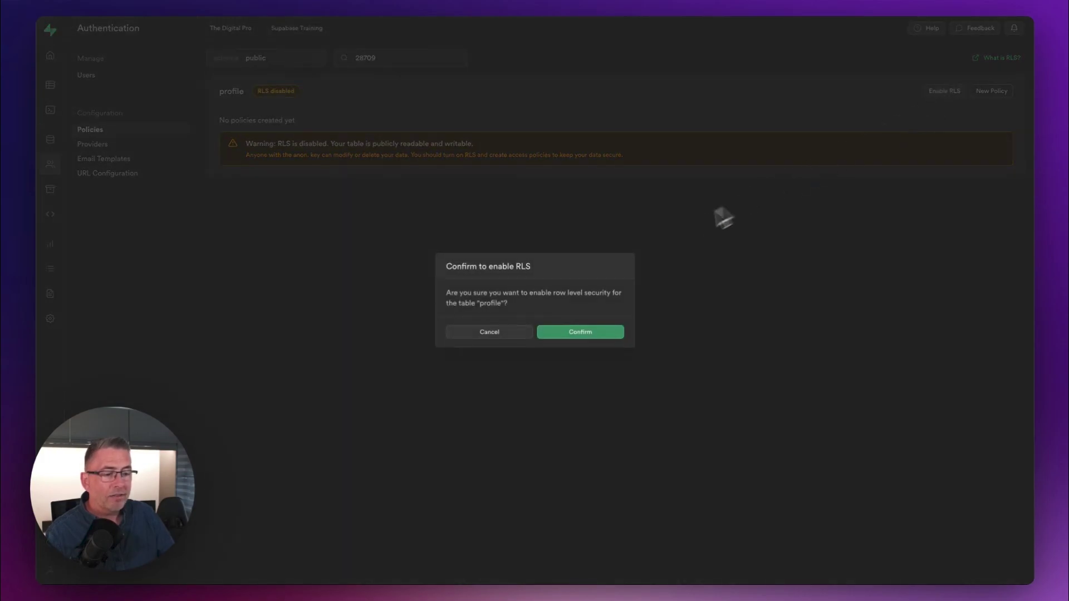
{"action": "left_click", "coordinate": [600, 332]}
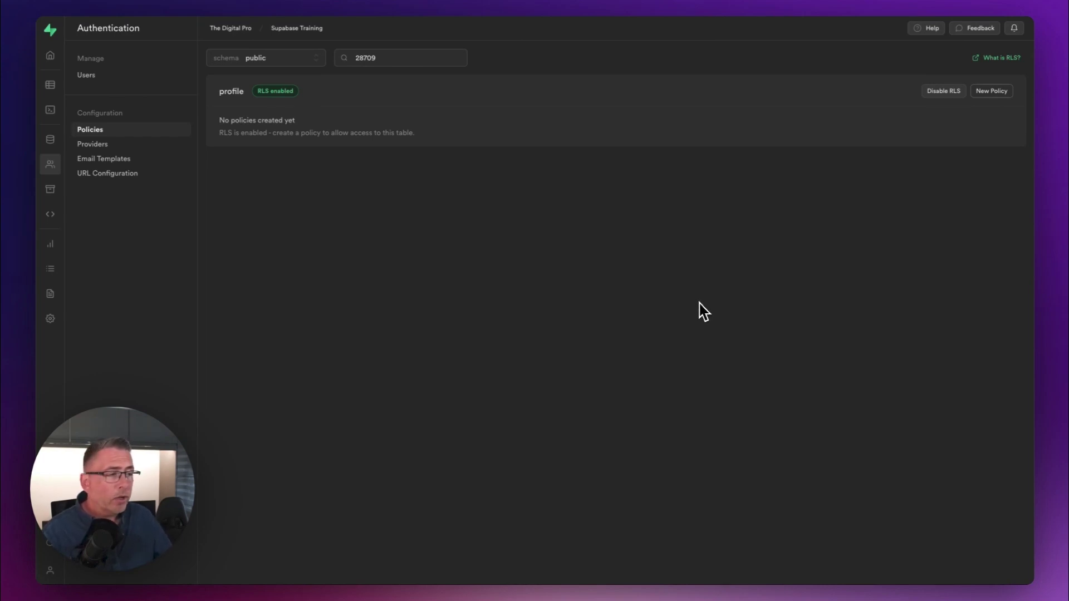
Write a SELECT policy 'Can only view own profile data' using ((auth.jwt() ->> 'sub'::text) = (id)::text).
{"action": "left_click", "coordinate": [992, 93]}
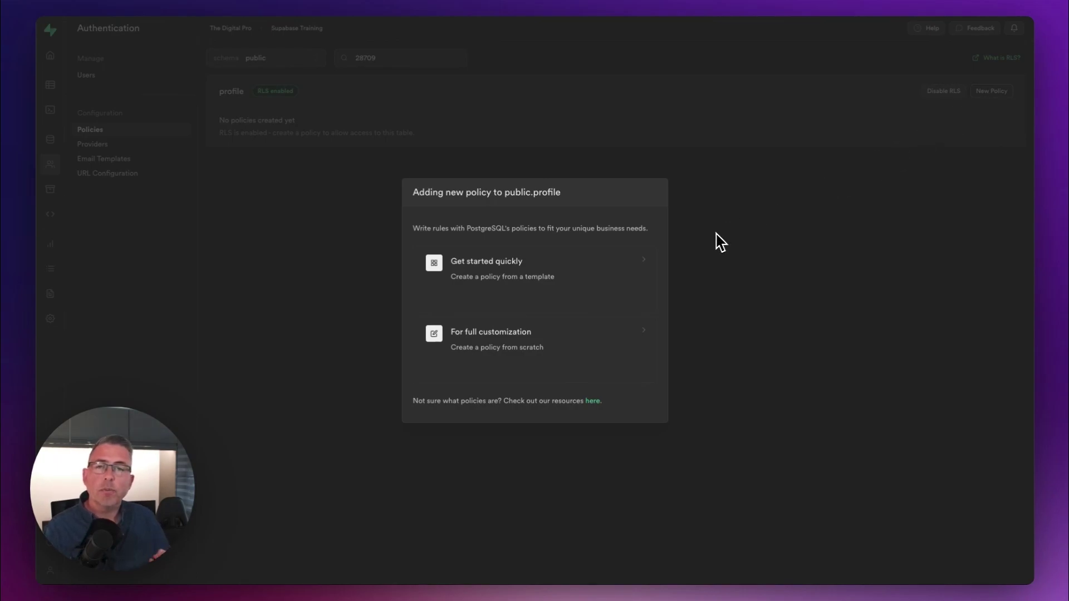
{"action": "left_click", "coordinate": [531, 354]}
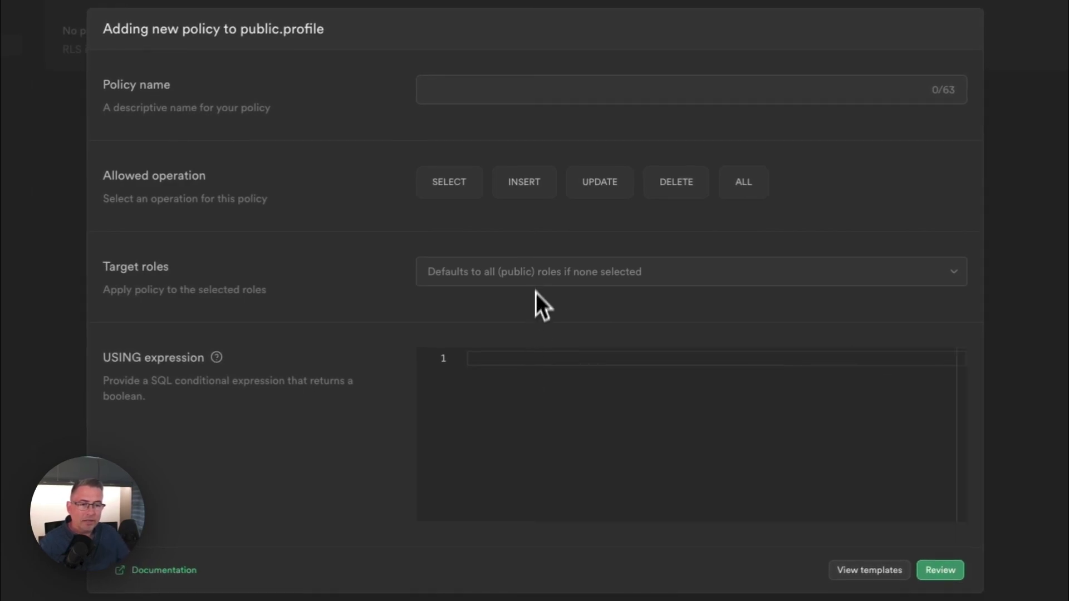
{"action": "left_click", "coordinate": [456, 90]}
{"action": "type", "text": "Can only view own profile data"}
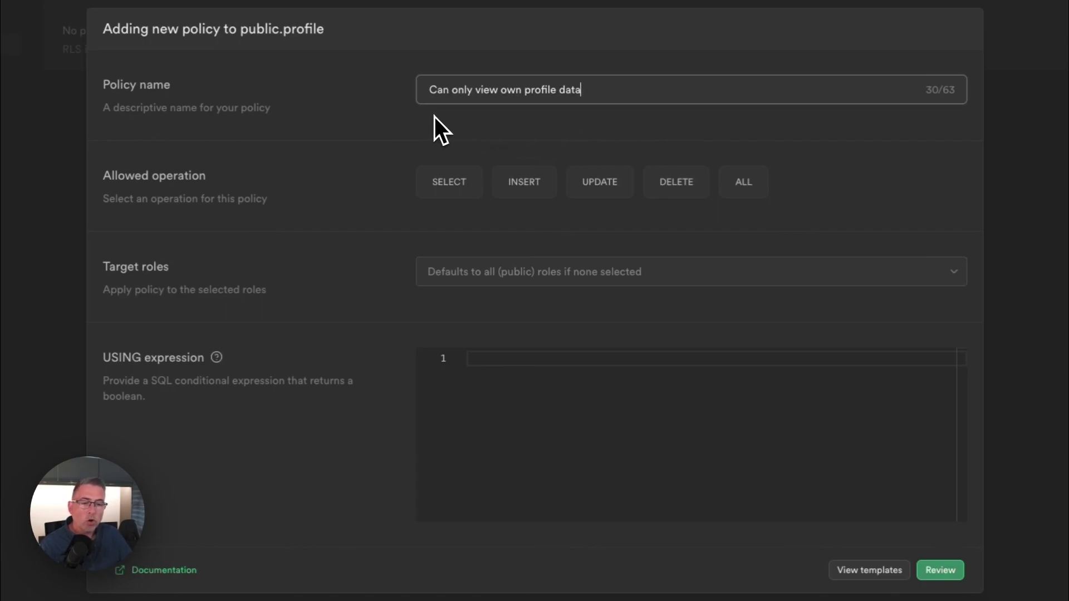
{"action": "left_click", "coordinate": [448, 191]}
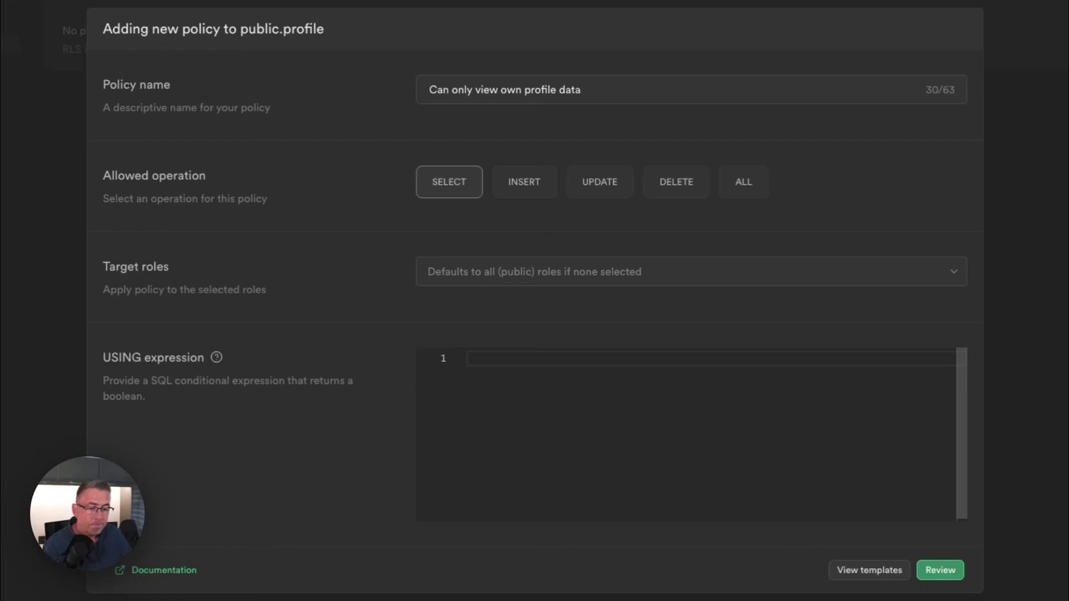
{"action": "type", "text": "((auth.jwt() ->> 'sub'::text) = (id)::text)"}
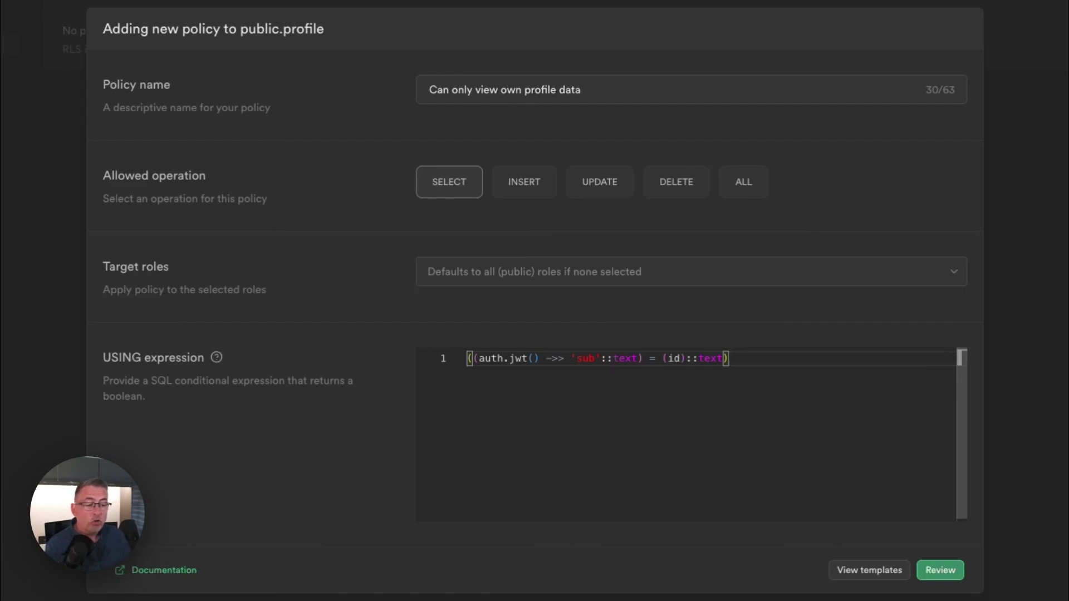
Point out the 'sub'::text, text casts and id parts of the USING expression, then review the SQL.
{"action": "left_click_drag", "start_coordinate": [569, 359], "coordinate": [633, 363]}
{"action": "left_click", "coordinate": [632, 363]}
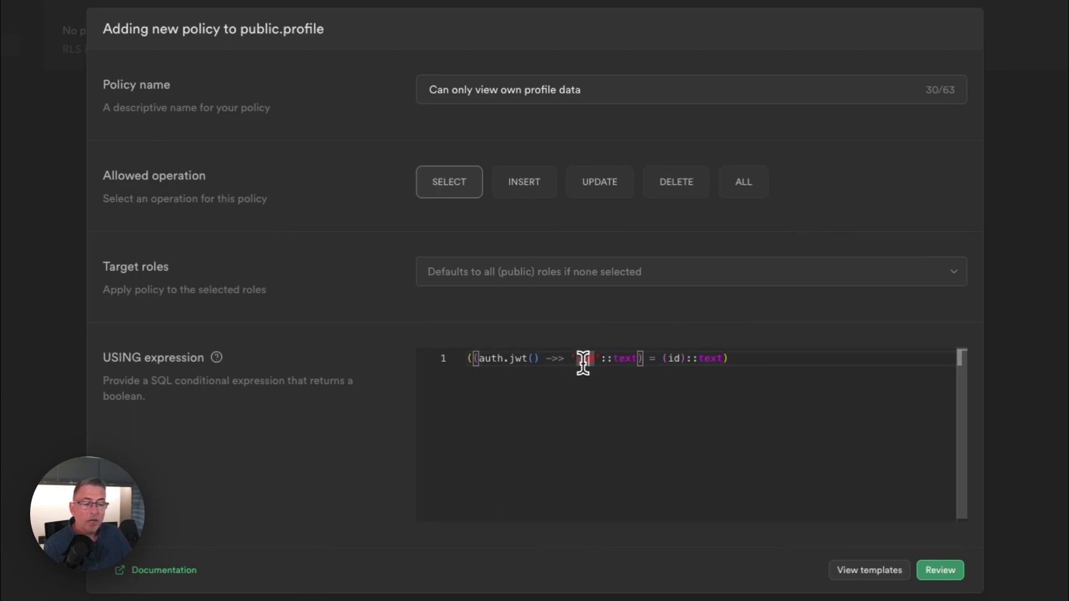
{"action": "double_click", "coordinate": [623, 359]}
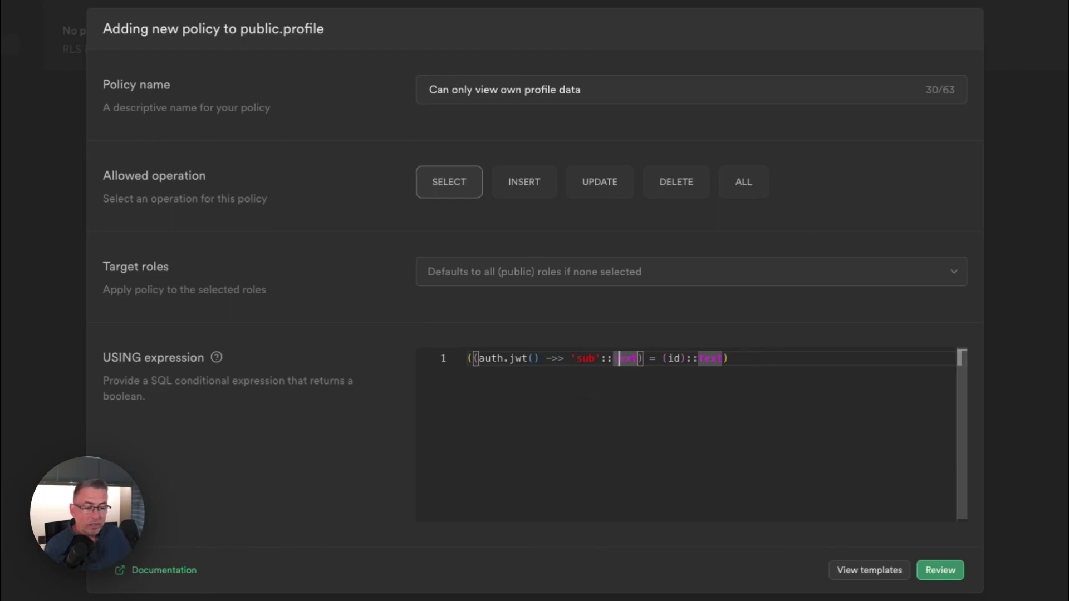
{"action": "left_click", "coordinate": [616, 392]}
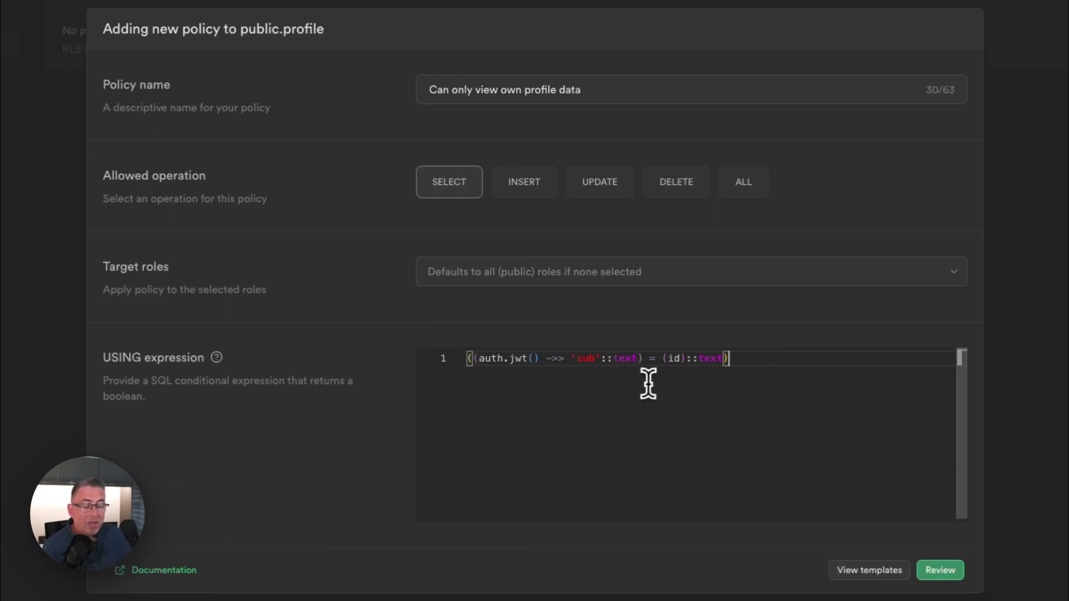
{"action": "left_click", "coordinate": [647, 363]}
{"action": "double_click", "coordinate": [674, 359]}
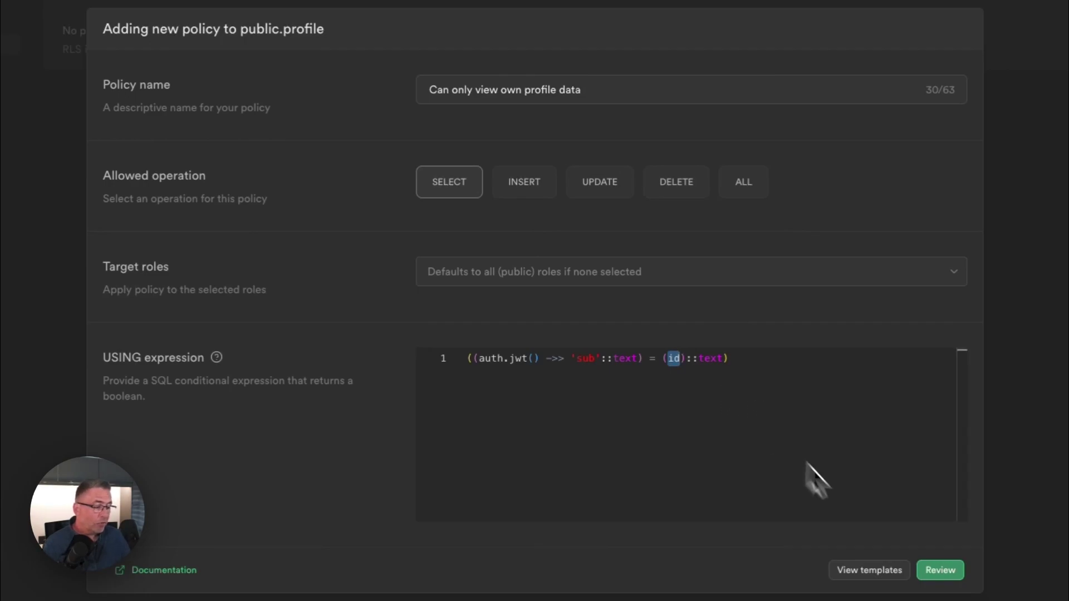
{"action": "left_click", "coordinate": [920, 571]}
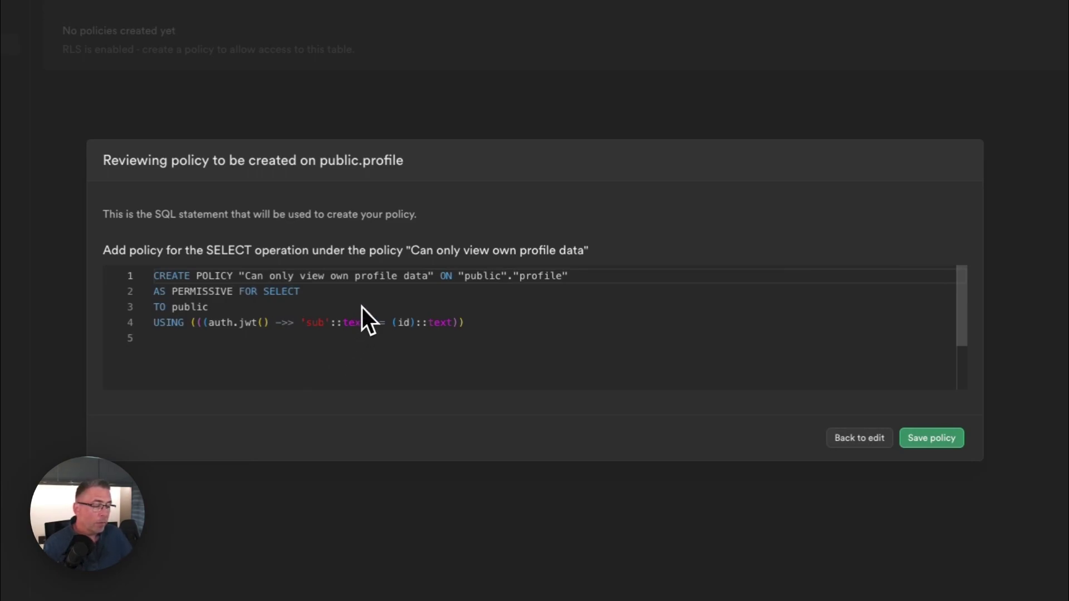
Save the 'Can only view own profile data' SELECT policy.
{"action": "left_click", "coordinate": [931, 439]}
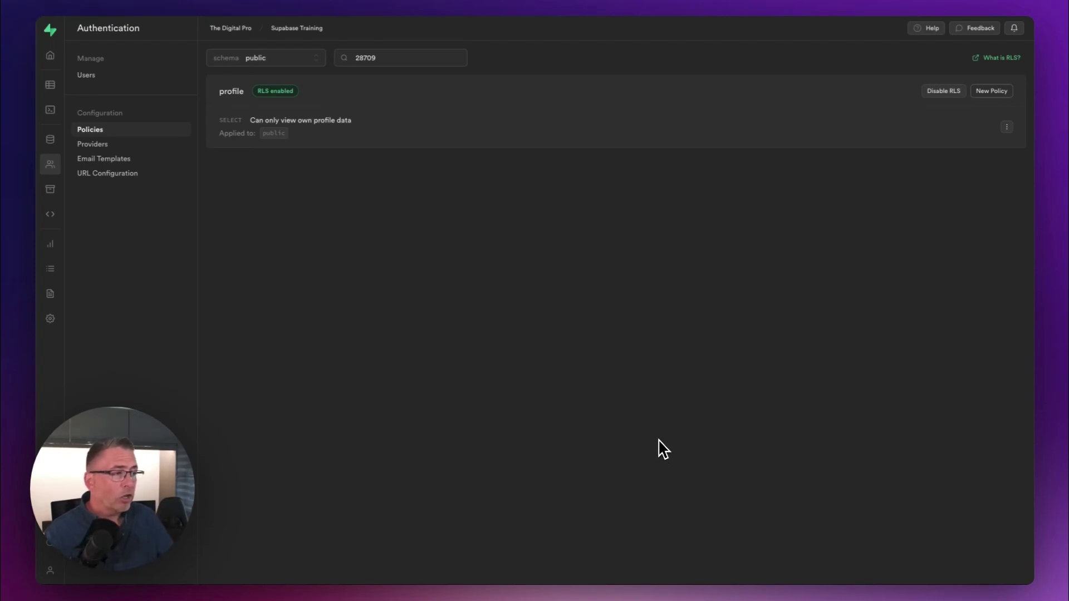
Start a second new policy on the profile table.
{"action": "left_click", "coordinate": [1006, 96]}
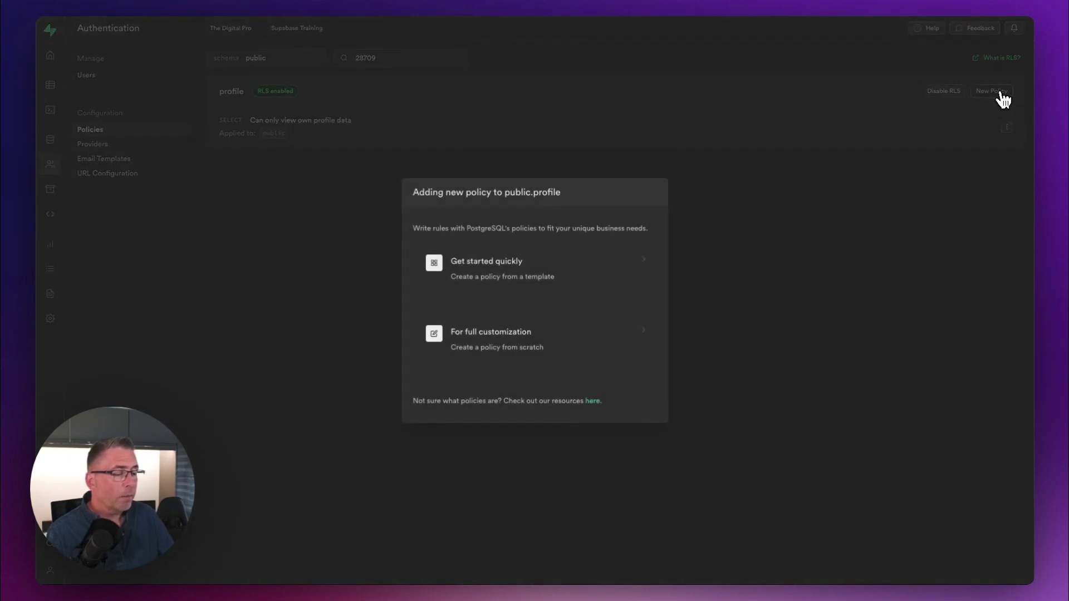
Write the UPDATE policy 'Can only update own profile data' from scratch and preview its SQL.
{"action": "left_click", "coordinate": [484, 345]}
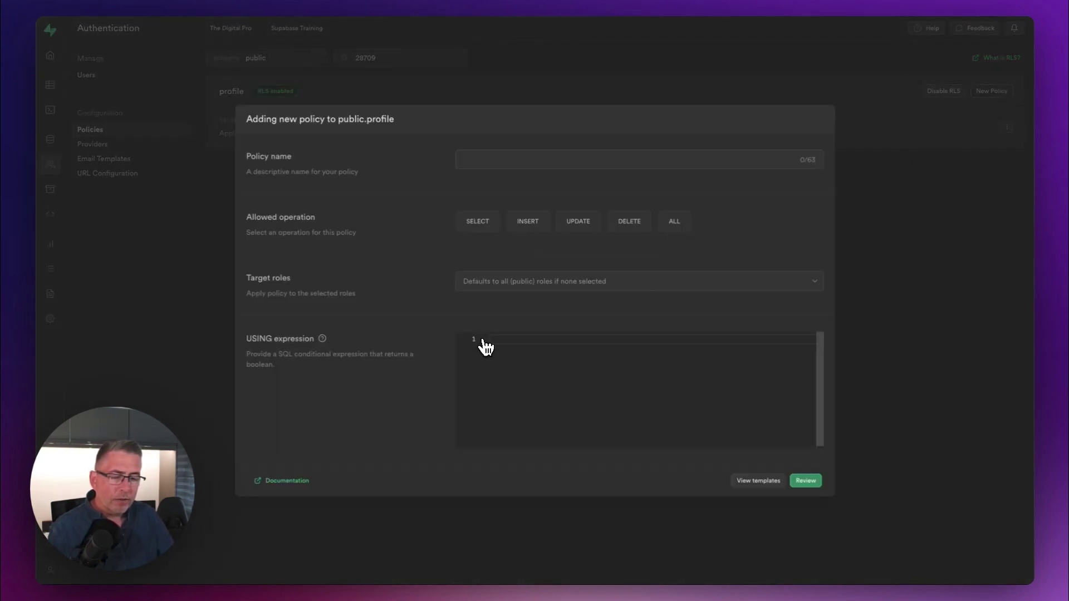
{"action": "left_click", "coordinate": [468, 105]}
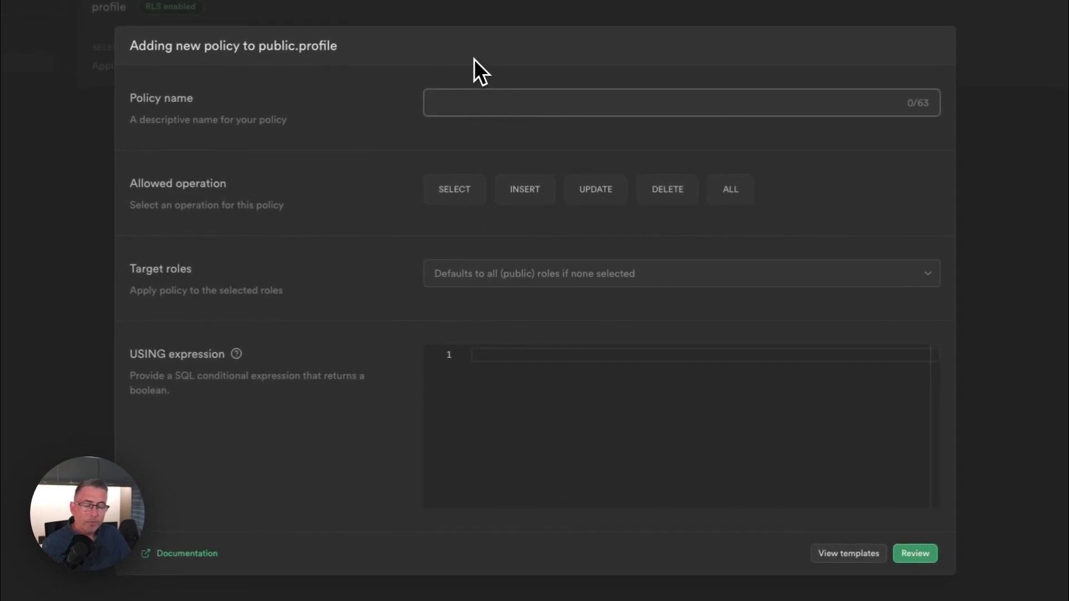
{"action": "type", "text": "Can only update own profile data"}
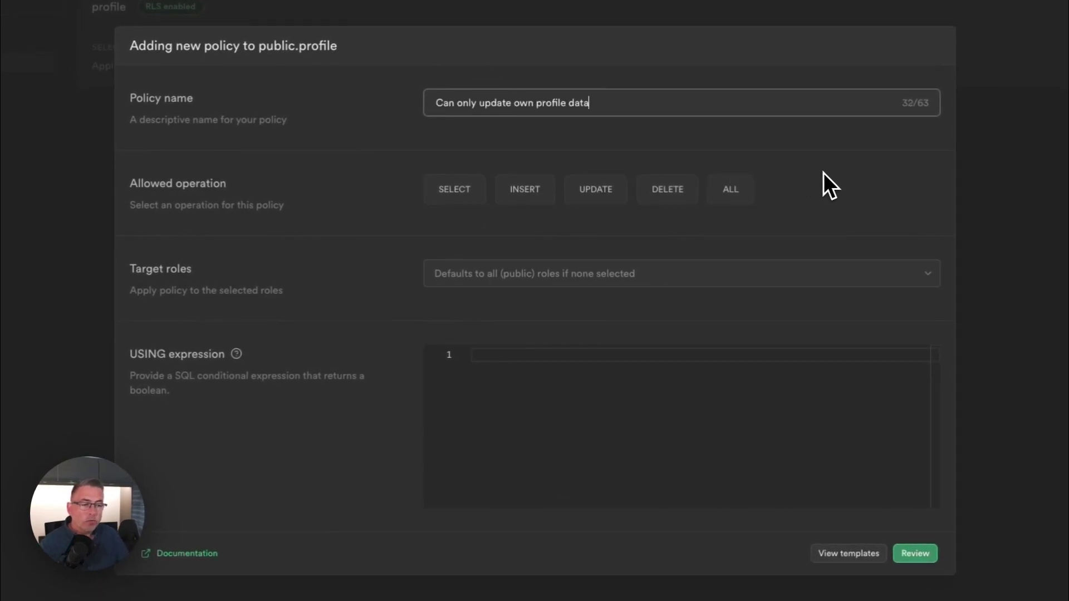
{"action": "left_click", "coordinate": [598, 192]}
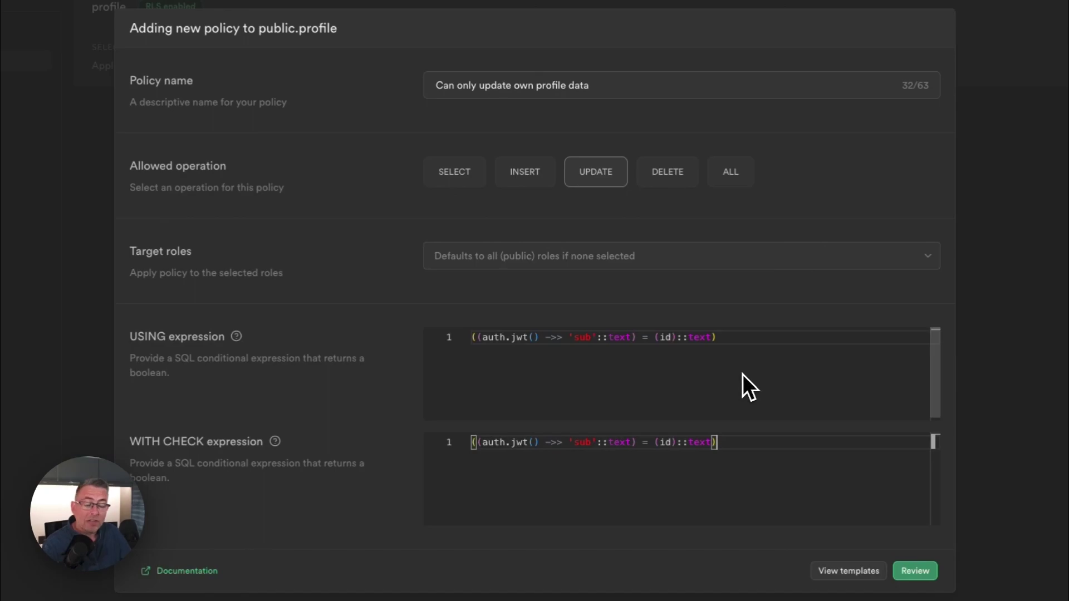
{"action": "left_click", "coordinate": [916, 571]}
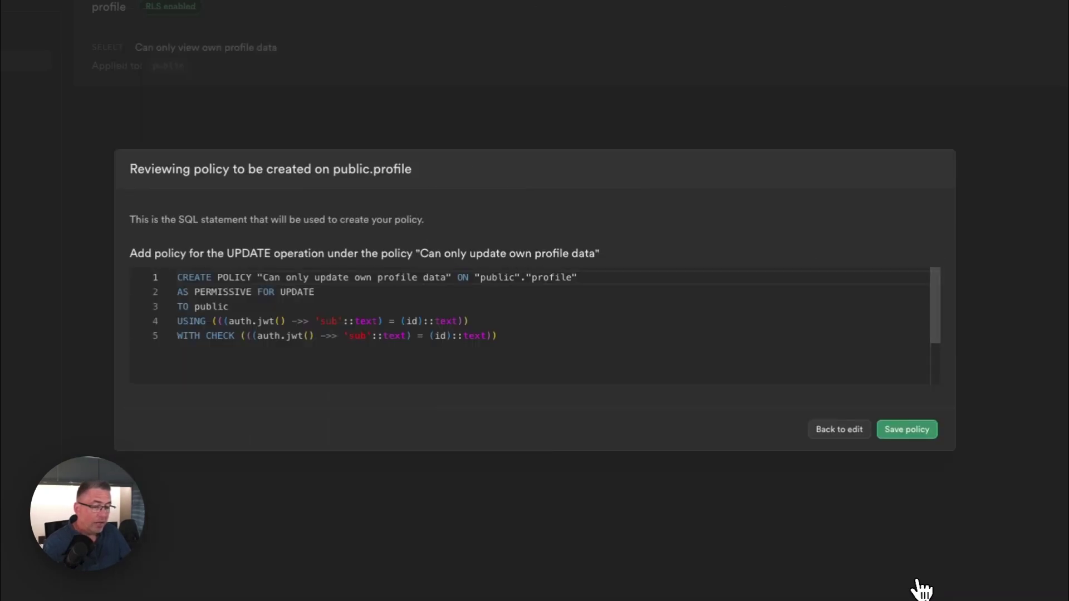
Save the 'Can only update own profile data' UPDATE policy.
{"action": "left_click", "coordinate": [921, 431]}
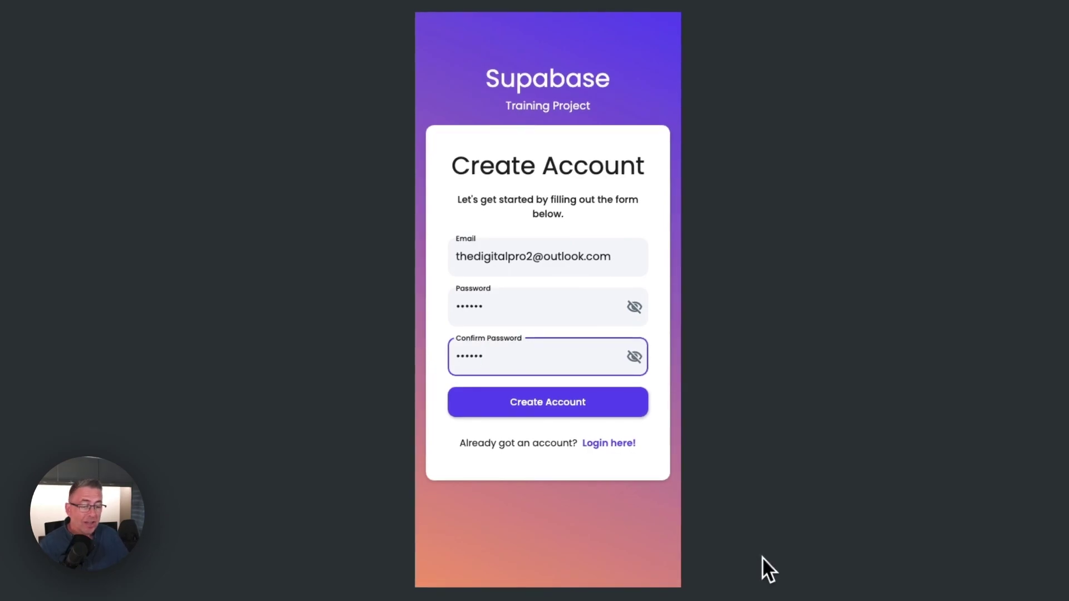
Submit the new account sign-up, then go to the Profile page of the dashboard.
{"action": "left_click", "coordinate": [572, 412]}
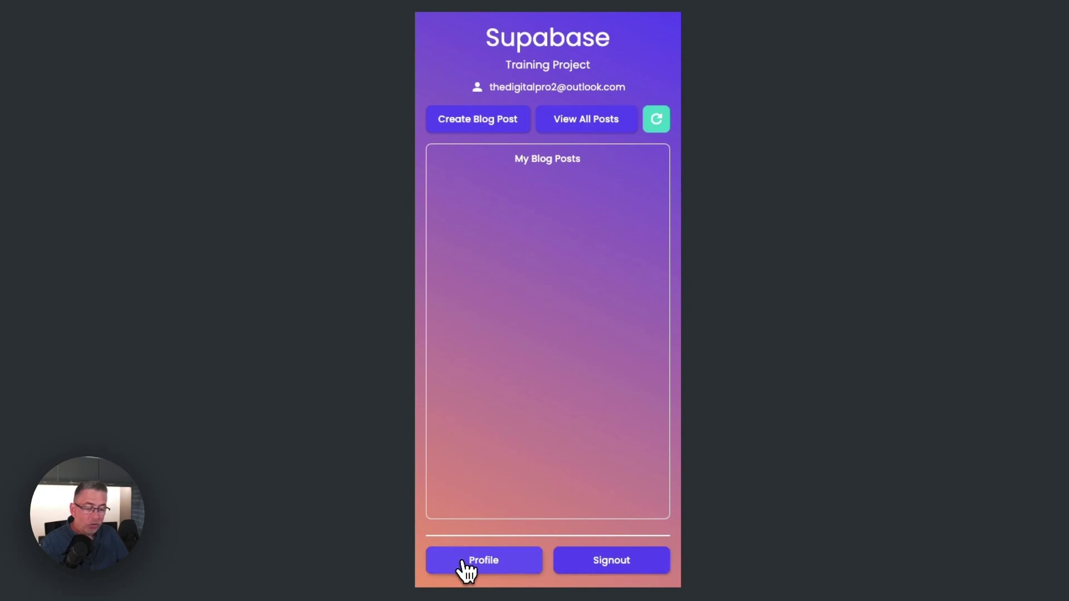
{"action": "left_click", "coordinate": [467, 564]}
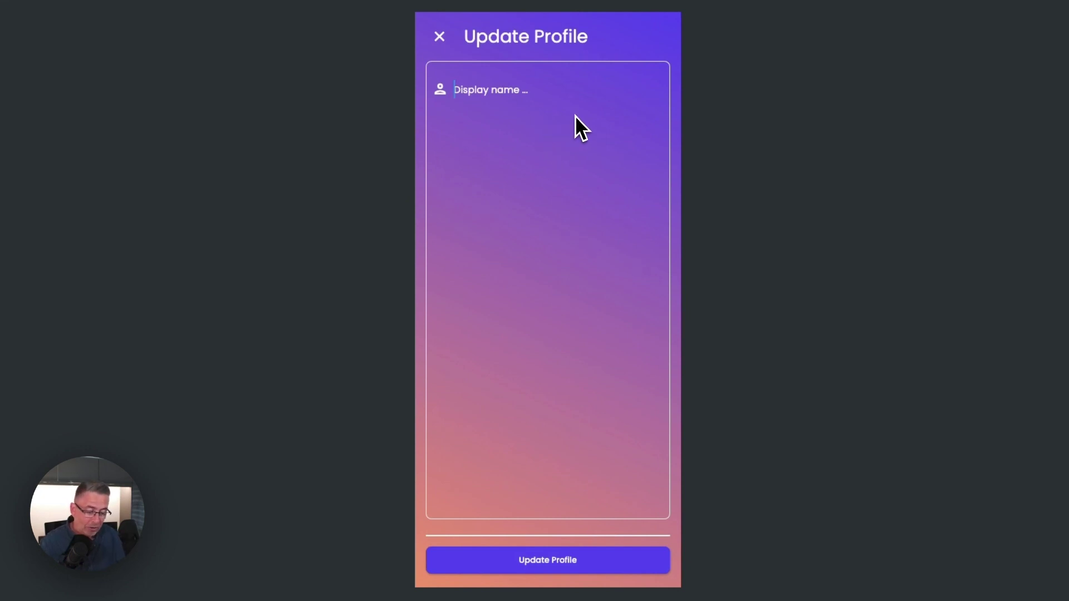
Enter a display name in the profile form and save it with Update Profile.
{"action": "type", "text": "Steve"}
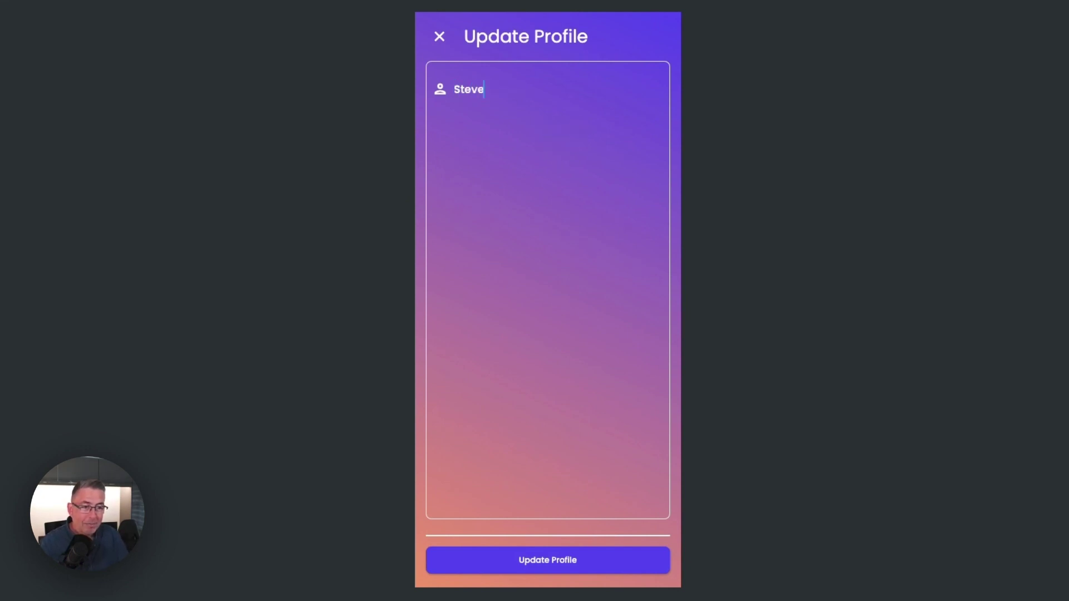
{"action": "left_click", "coordinate": [637, 561]}
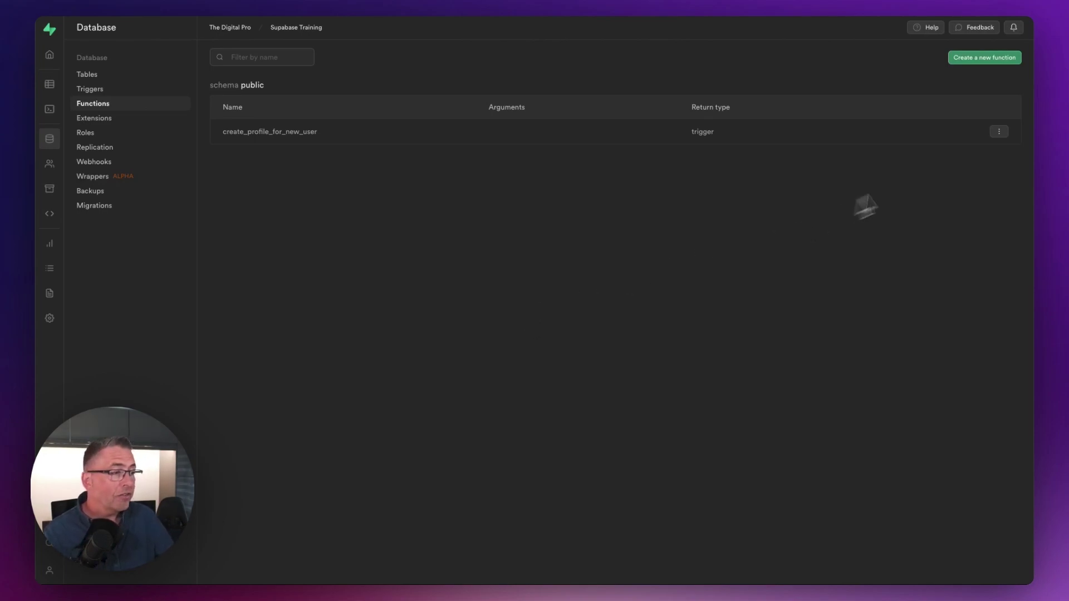
Edit create_profile_for_new_user to also insert display_name from NEW.raw_user_meta_data ->> 'user_name', then confirm.
{"action": "left_click", "coordinate": [999, 132]}
{"action": "left_click", "coordinate": [888, 130]}
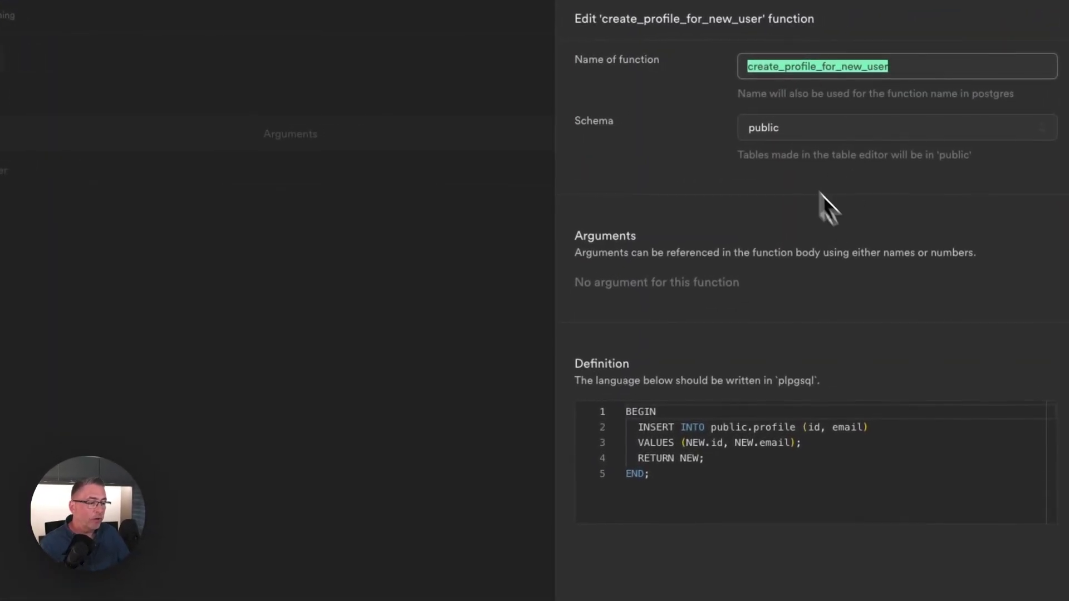
{"action": "left_click", "coordinate": [863, 427]}
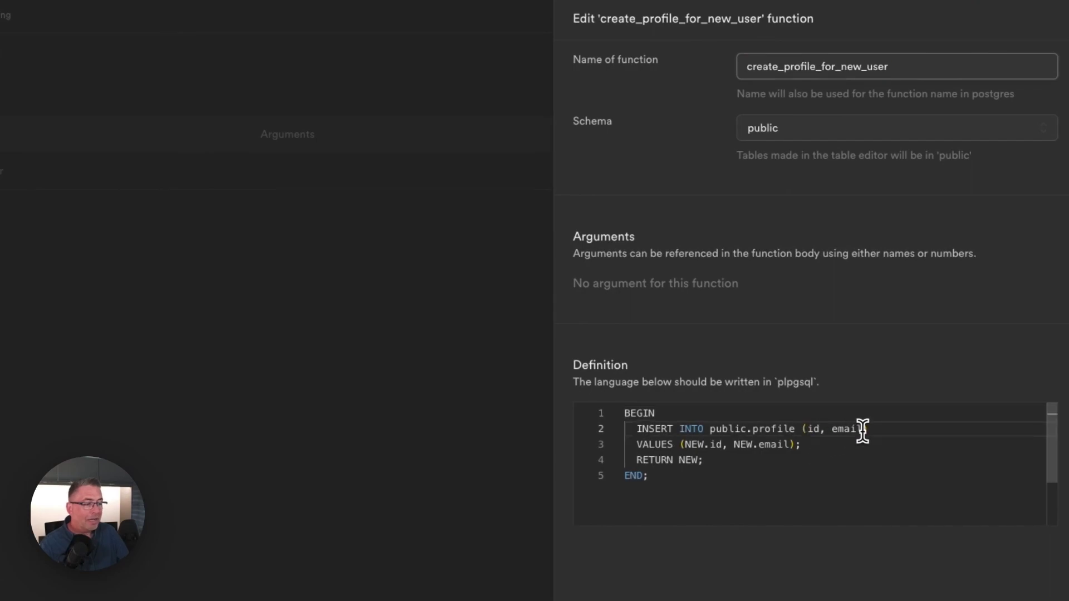
{"action": "type", "text": ", displa"}
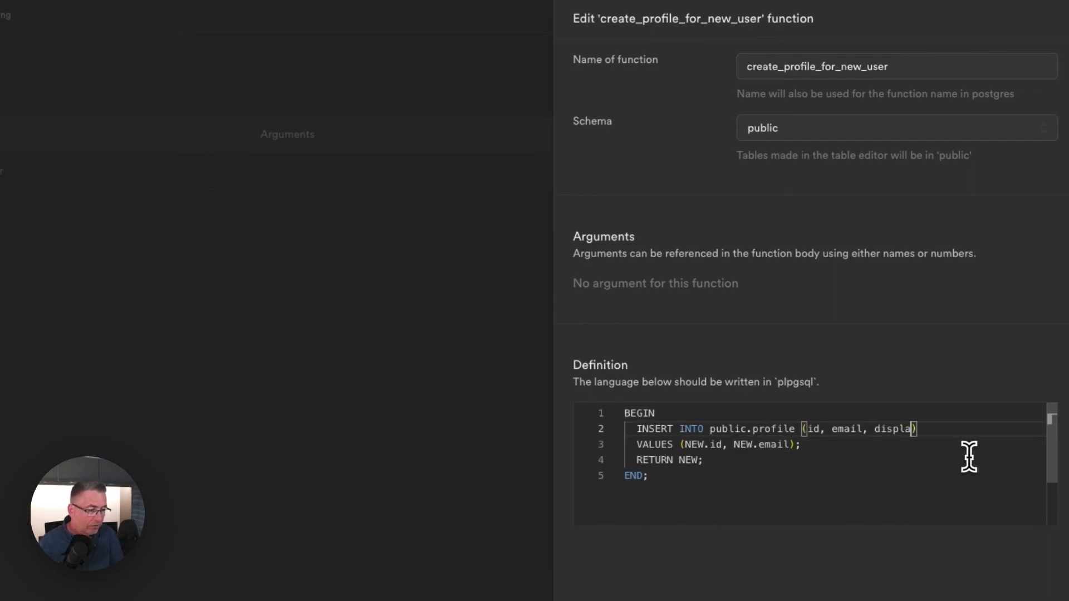
{"action": "type", "text": "y_na"}
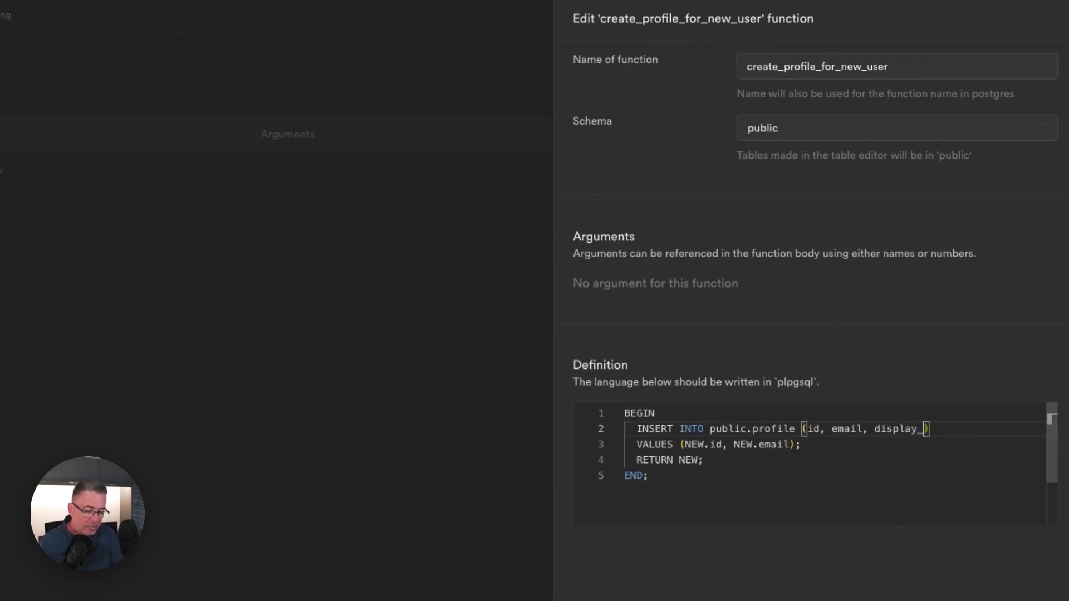
{"action": "type", "text": "me"}
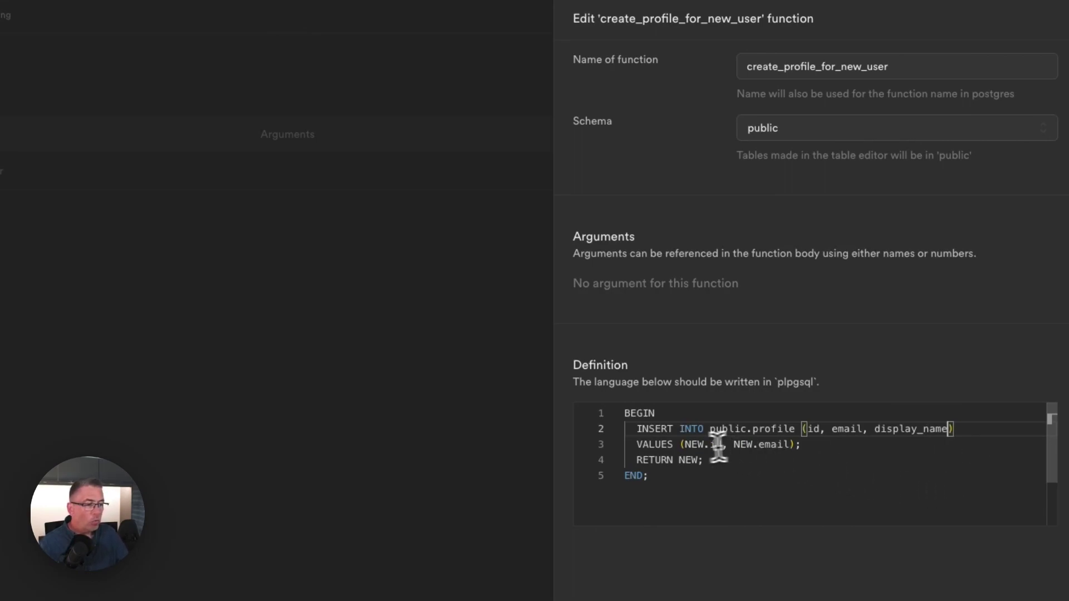
{"action": "left_click", "coordinate": [786, 444]}
{"action": "type", "text": ","}
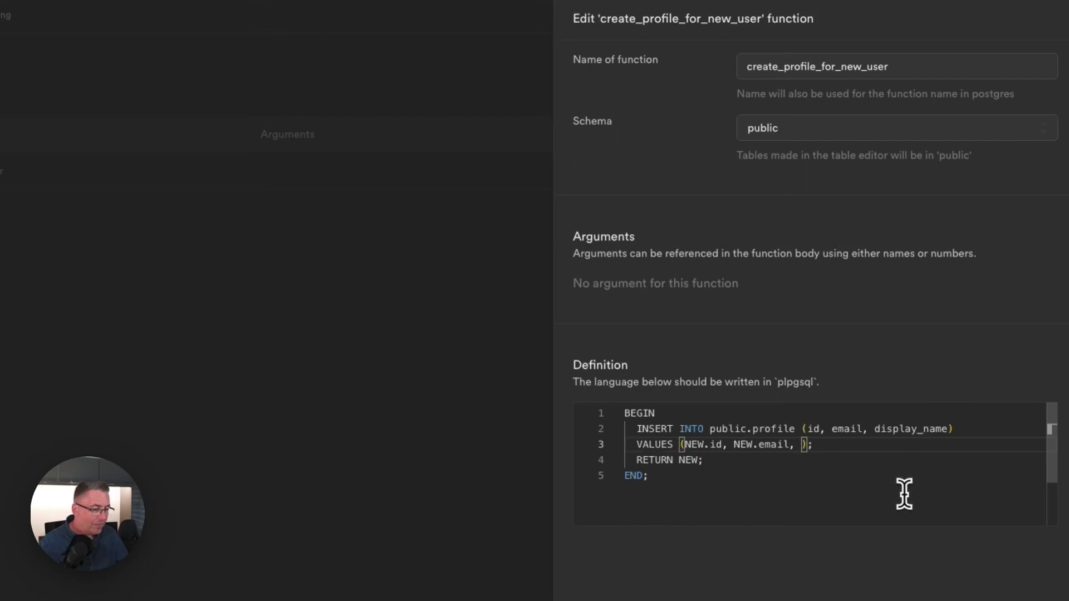
{"action": "type", "text": "NEW.raw_user_meta_data ->> 'user_name'"}
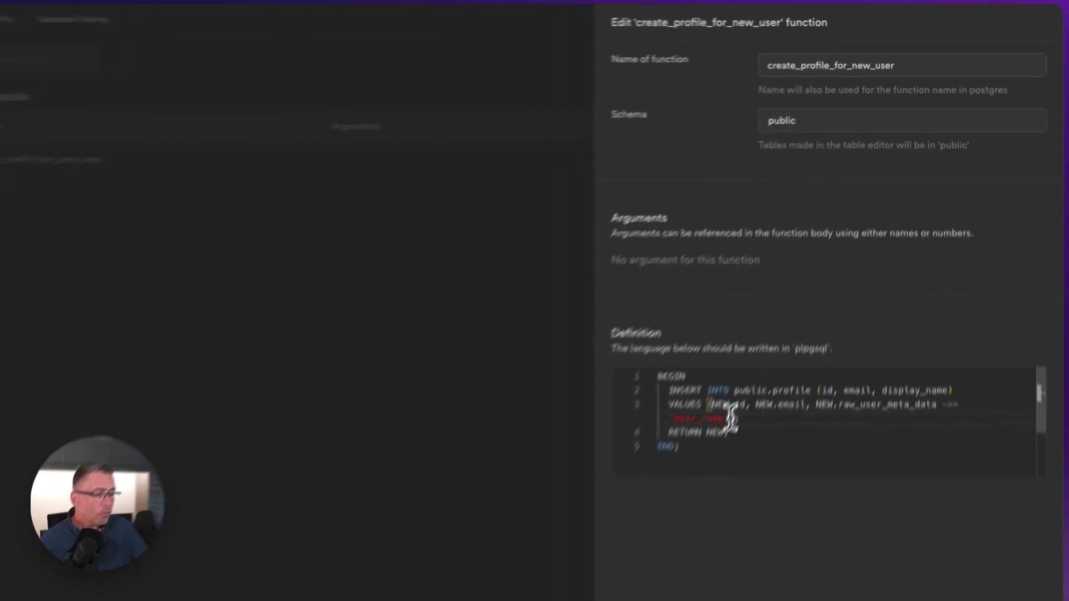
{"action": "left_click", "coordinate": [1010, 592]}
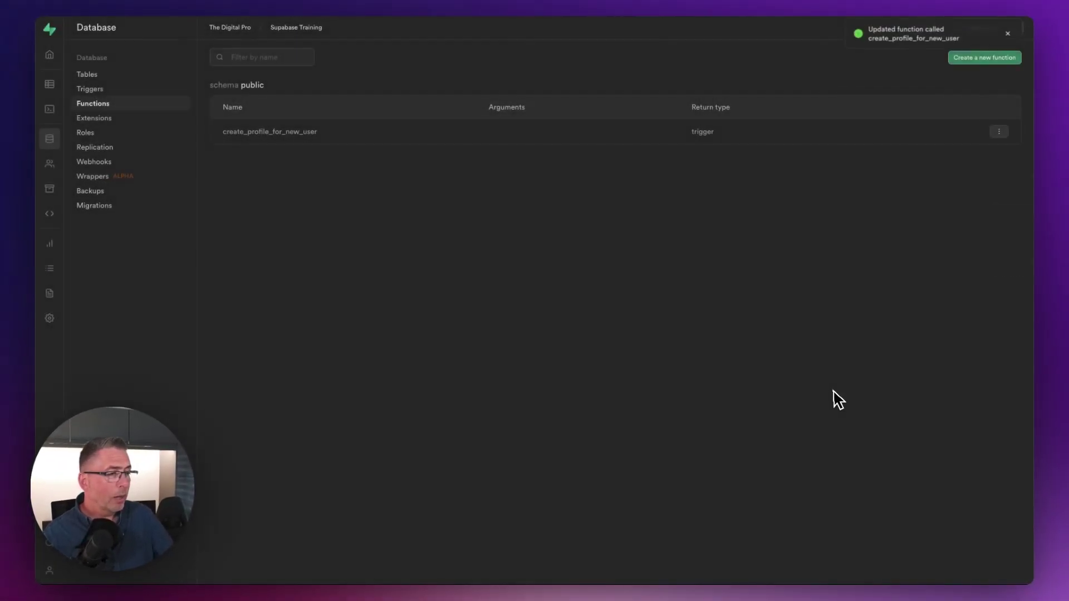